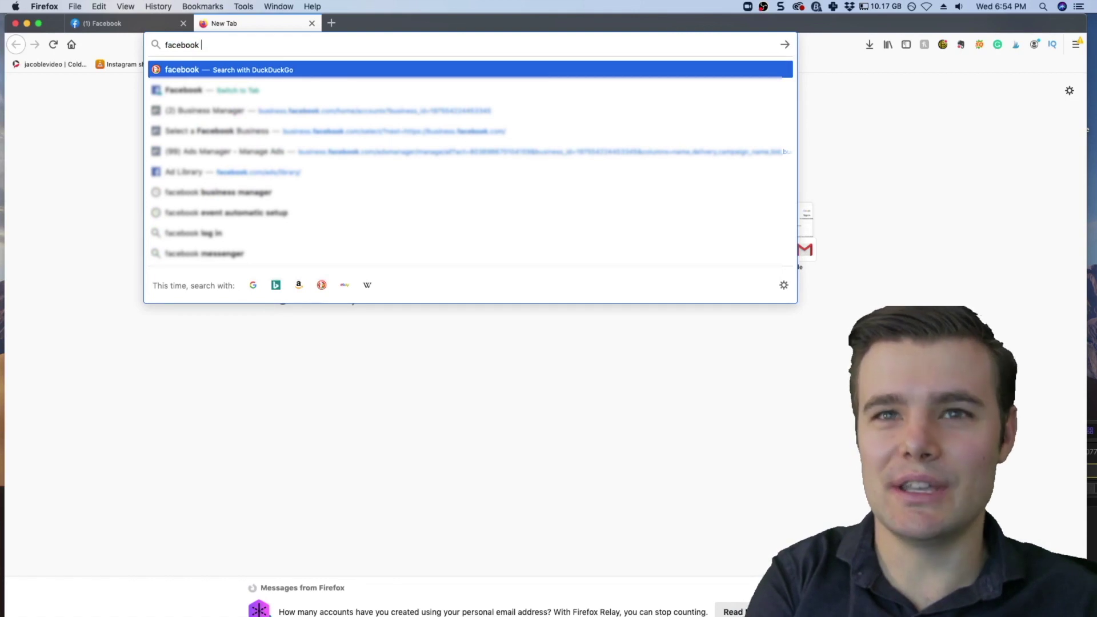
Search for 'facebook business manager' and open the 'Facebook - Business Manager Overview' result
{"action": "type", "text": "business managert"}
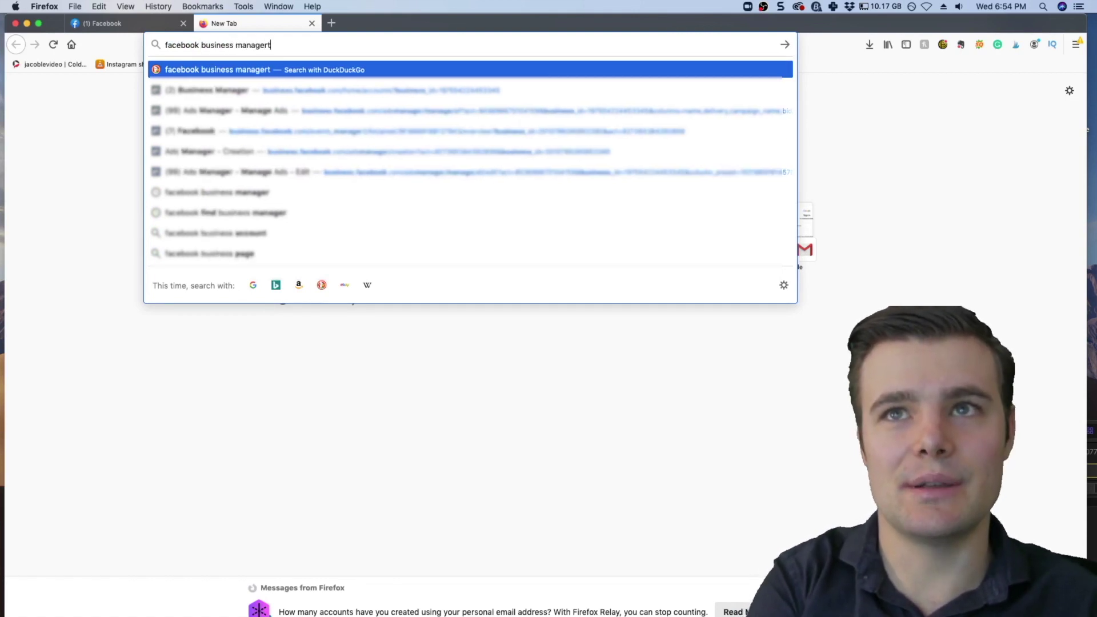
{"action": "key", "text": "BackSpace"}
{"action": "key", "text": "Return"}
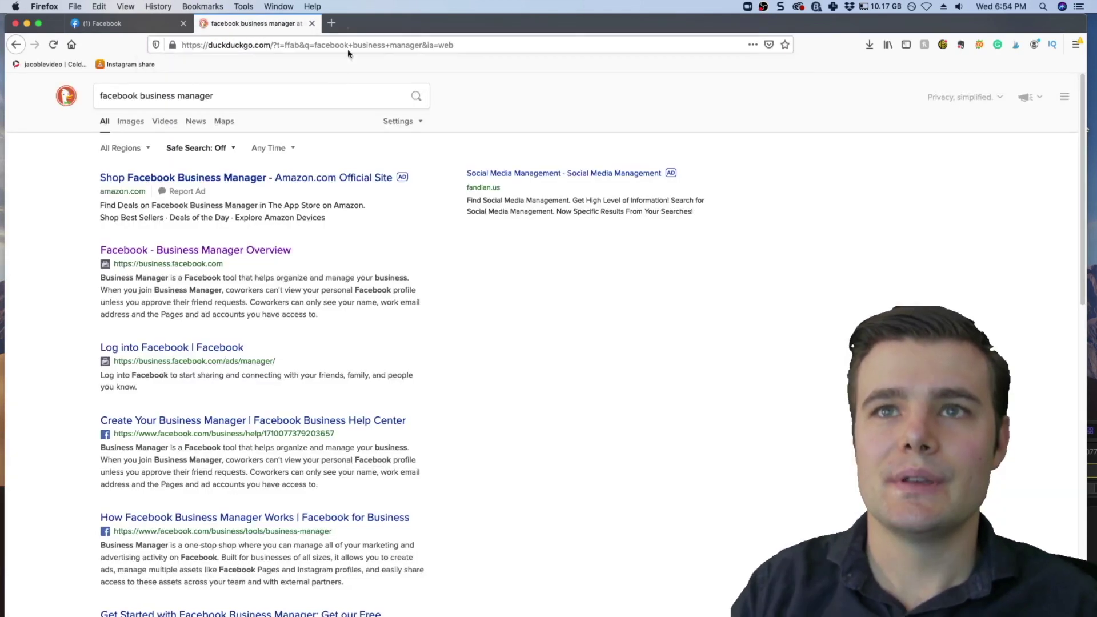
{"action": "left_click", "coordinate": [197, 252]}
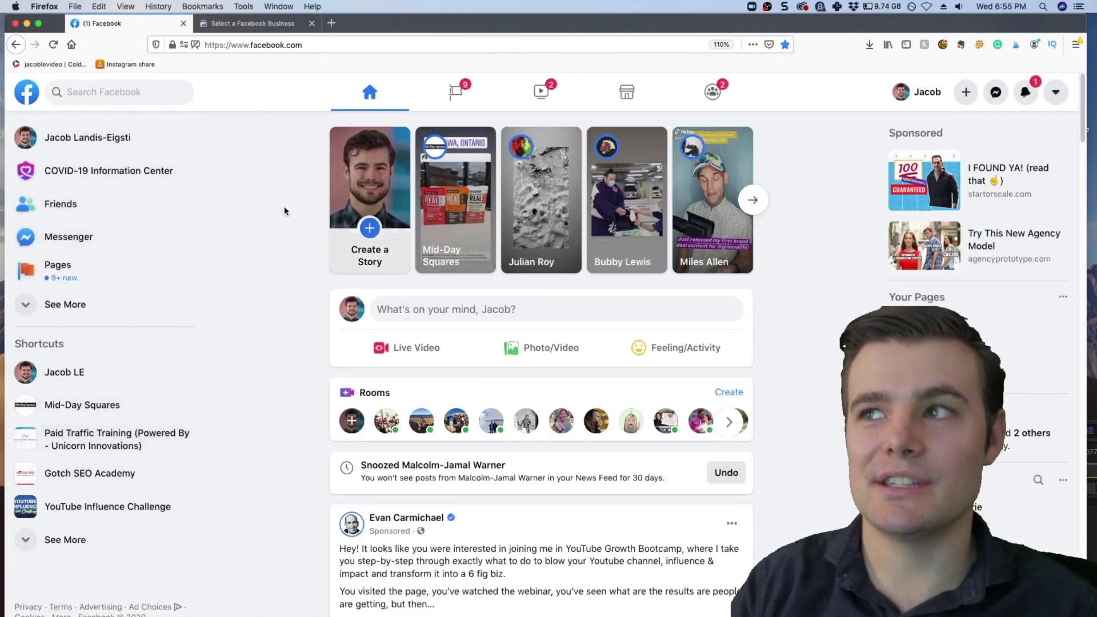
Reach Ads Manager from the feed's expanded shortcuts, then go to Business Settings
{"action": "left_click", "coordinate": [93, 311]}
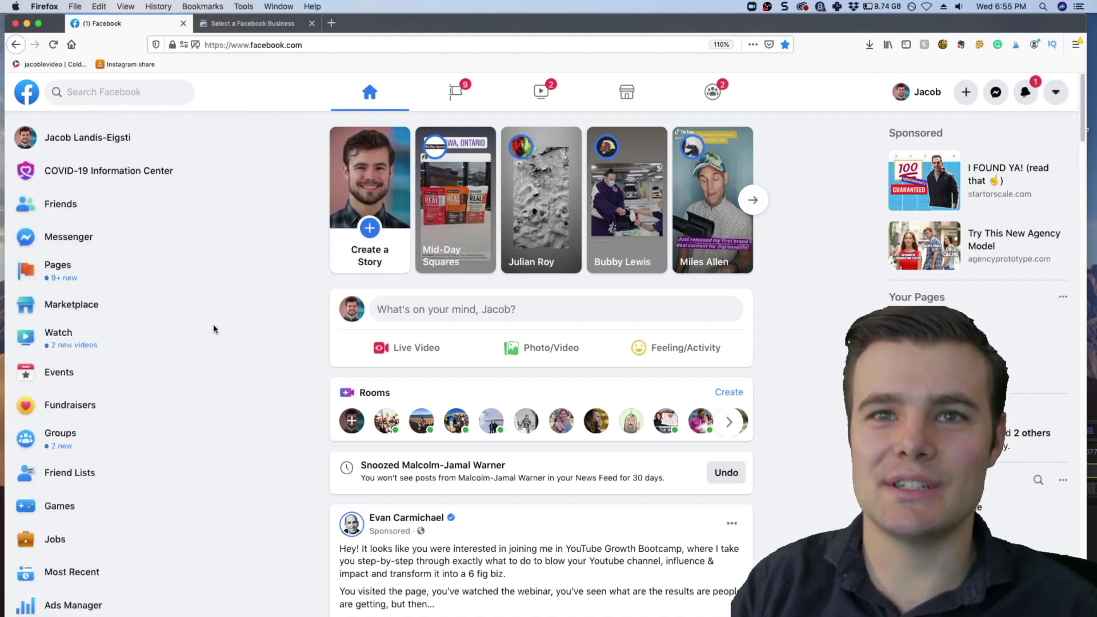
{"action": "scroll", "coordinate": [137, 355], "scroll_direction": "down", "scroll_amount": 3}
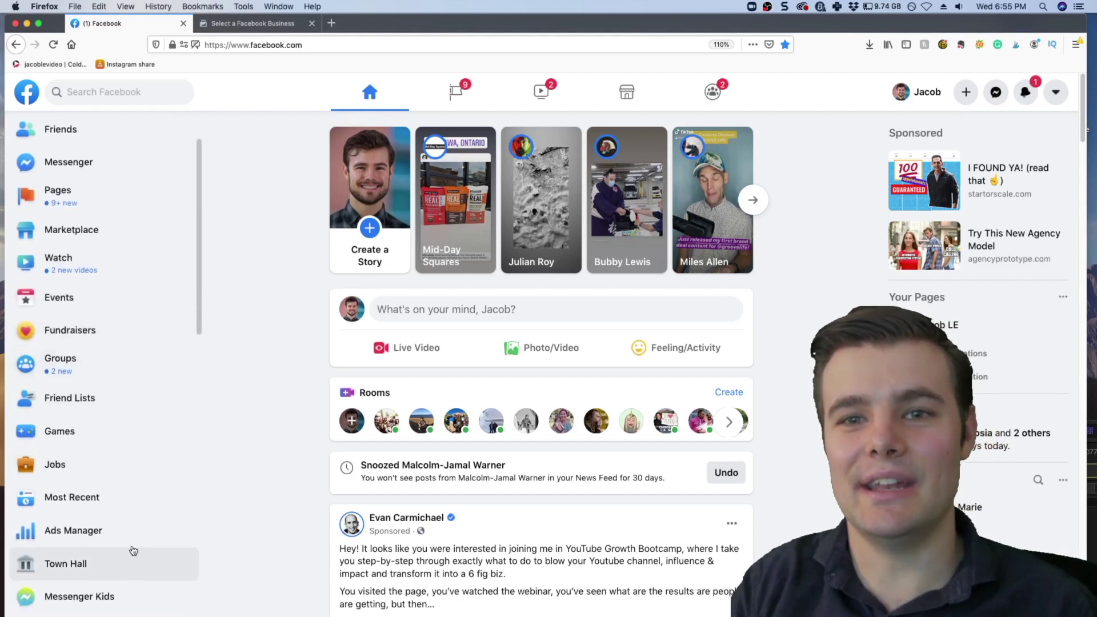
{"action": "left_click", "coordinate": [132, 531]}
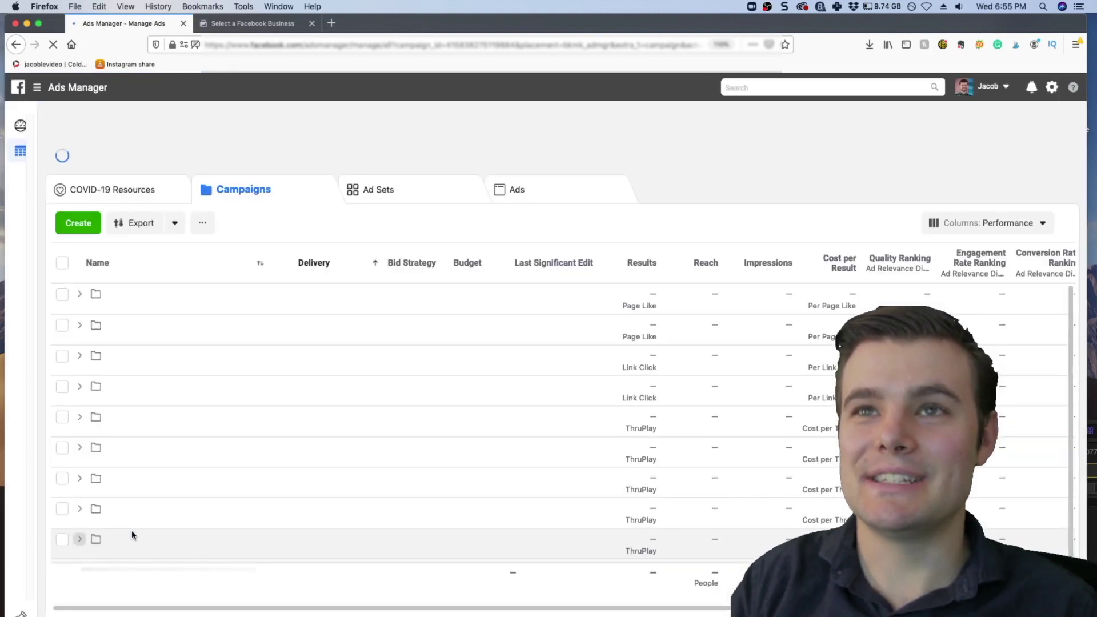
{"action": "left_click", "coordinate": [81, 90]}
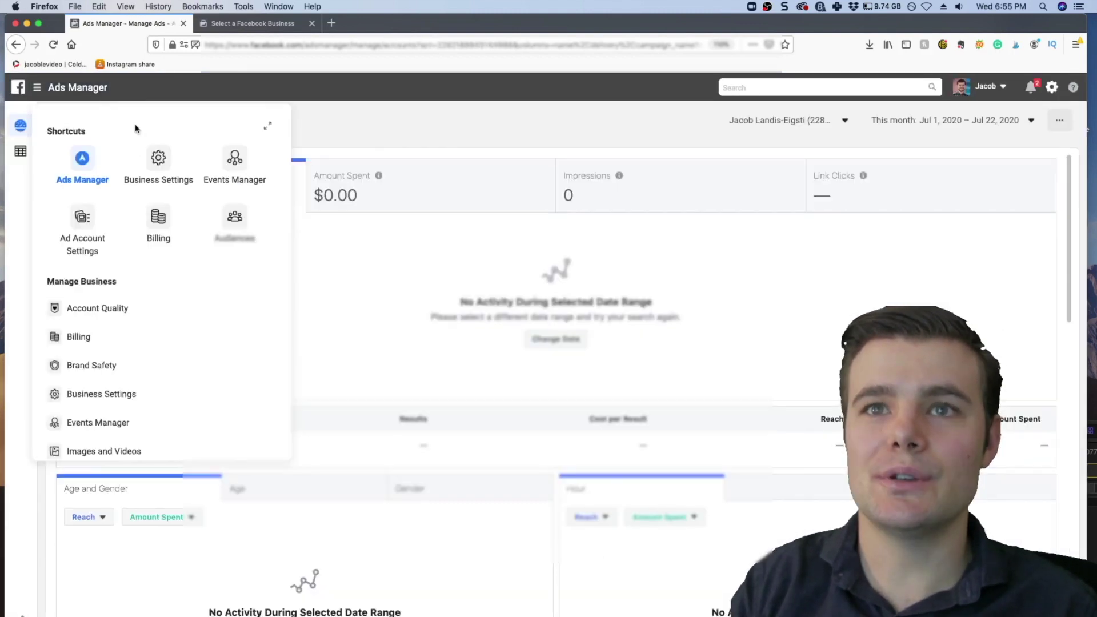
{"action": "left_click", "coordinate": [158, 161]}
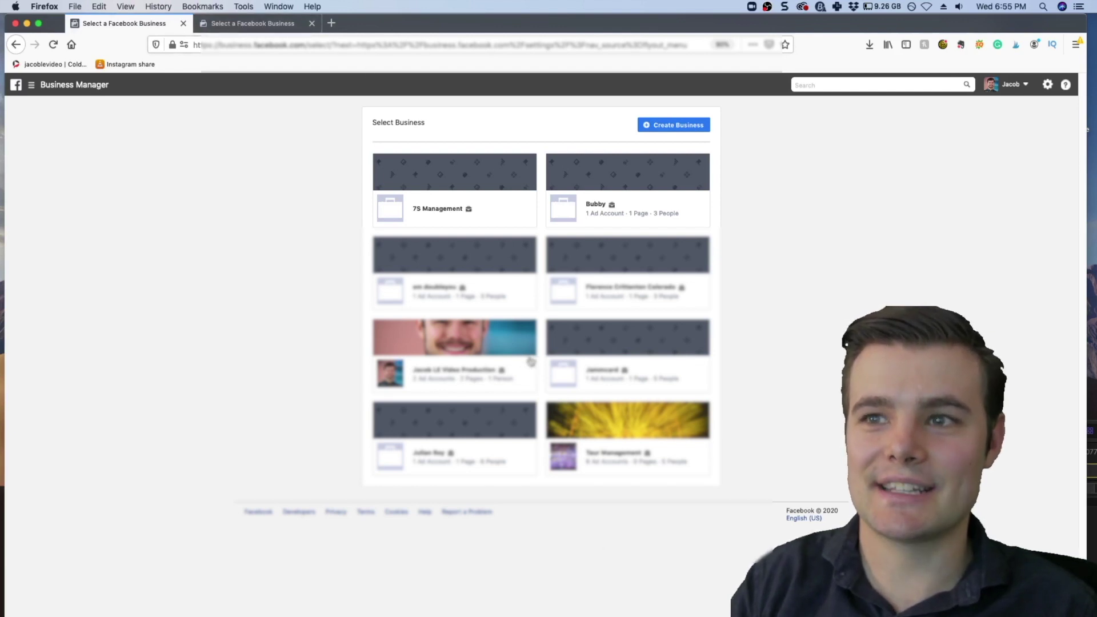
Choose the video production business, show its Pixels under Data Sources, and expand the pixel's open options
{"action": "left_click", "coordinate": [478, 372]}
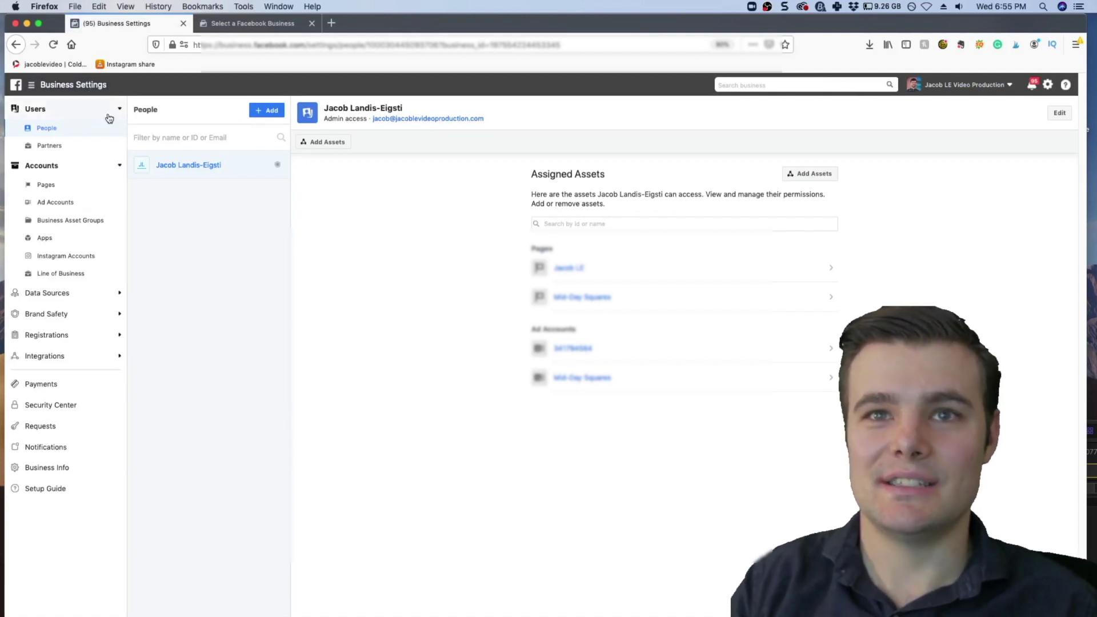
{"action": "left_click", "coordinate": [60, 297]}
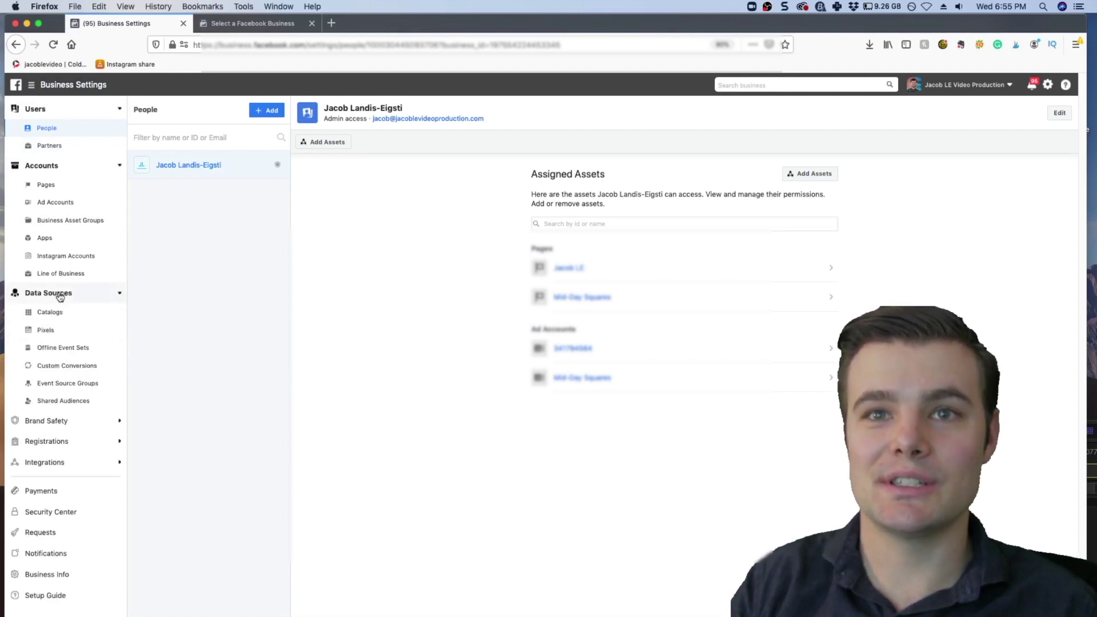
{"action": "left_click", "coordinate": [61, 328]}
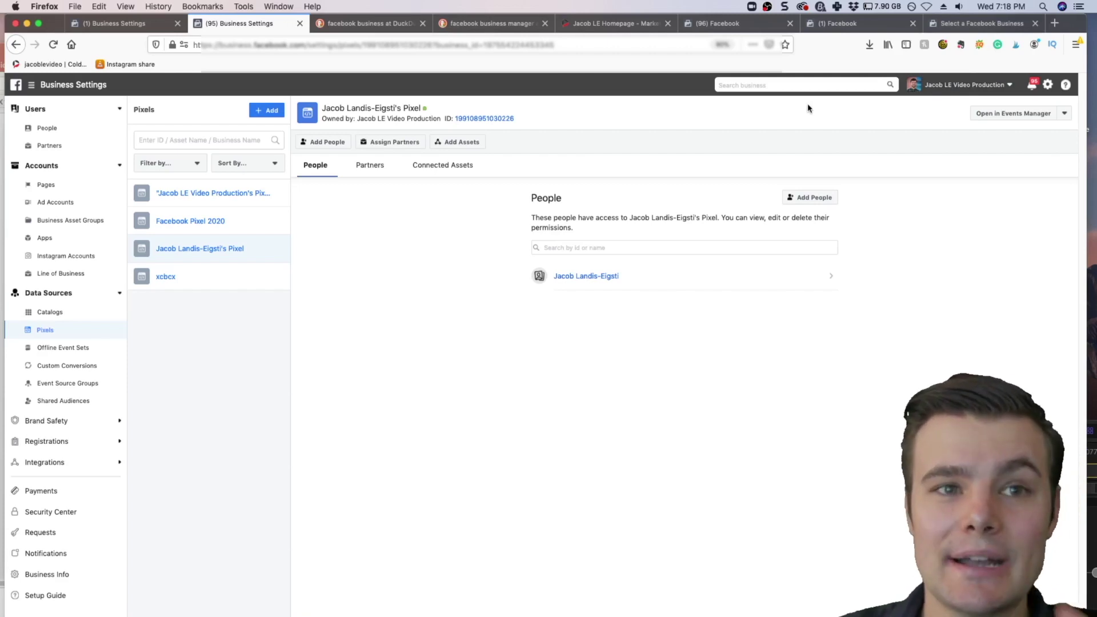
{"action": "left_click", "coordinate": [1063, 113]}
Open the pixel in Analytics and scroll through its traffic report
{"action": "left_click", "coordinate": [1050, 132]}
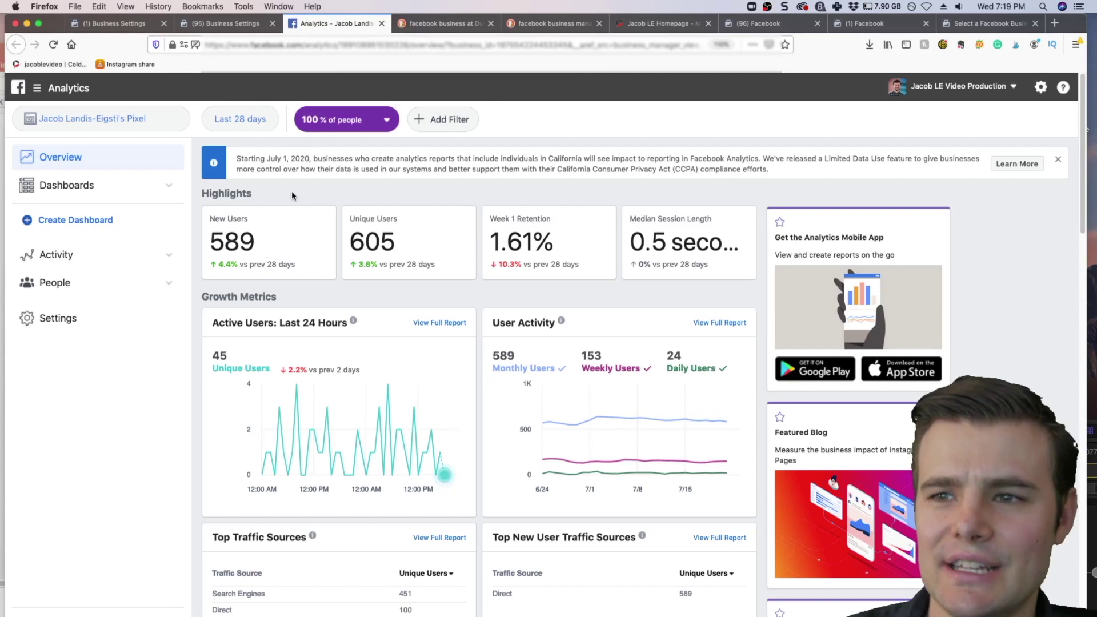
{"action": "scroll", "coordinate": [317, 246], "scroll_direction": "down", "scroll_amount": 10}
{"action": "scroll", "coordinate": [317, 246], "scroll_direction": "down", "scroll_amount": 7}
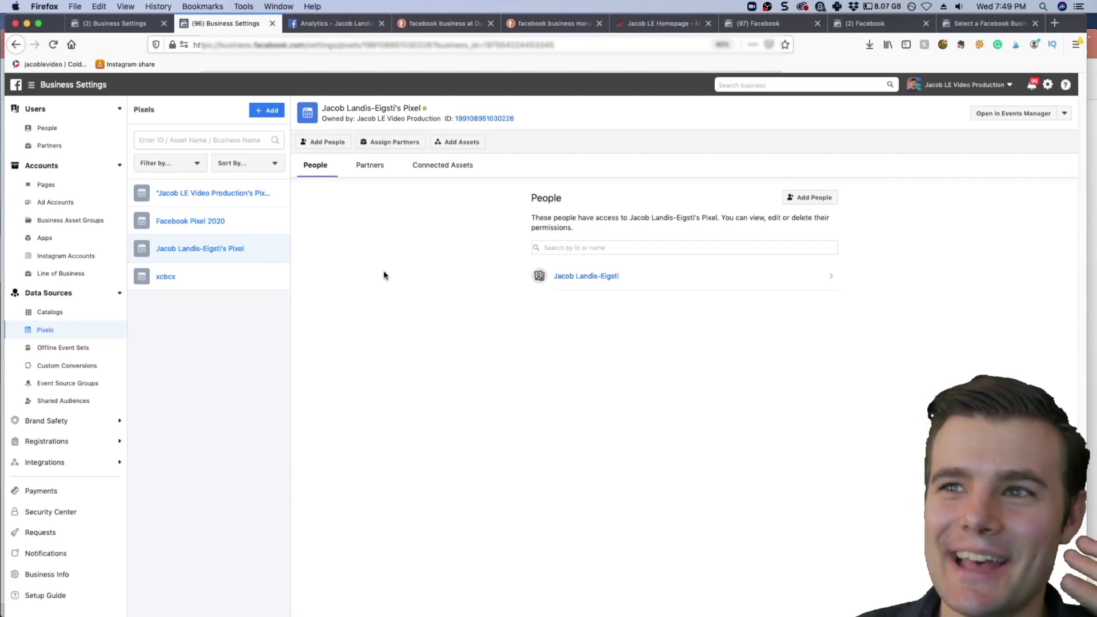
Open the pixel in Events Manager to view its event list, including Lead
{"action": "left_click", "coordinate": [1020, 121]}
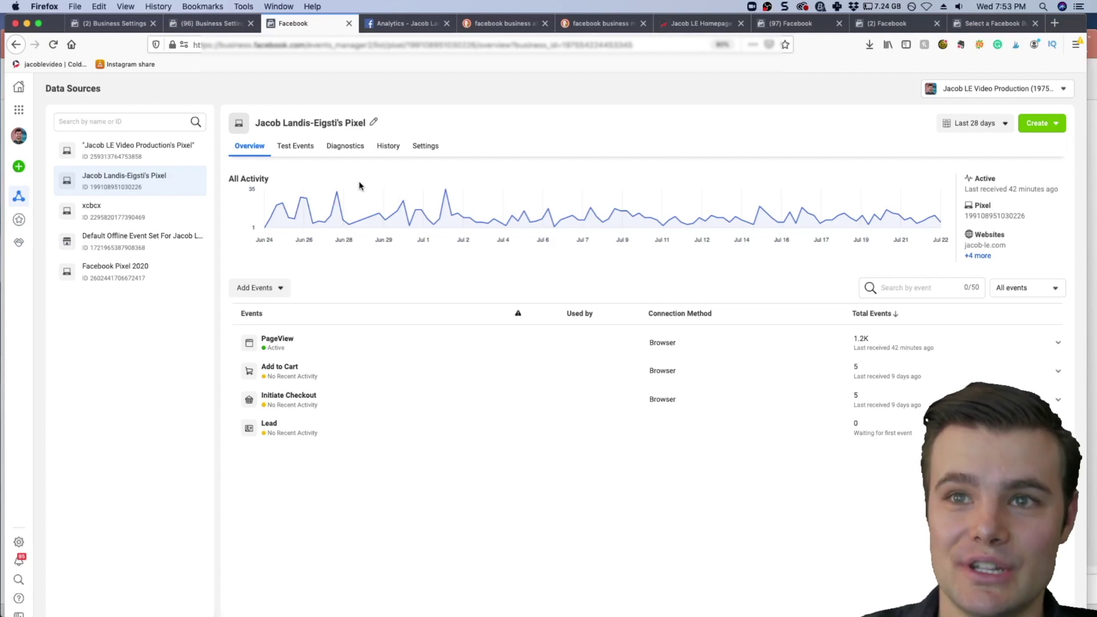
{"action": "left_click", "coordinate": [425, 146]}
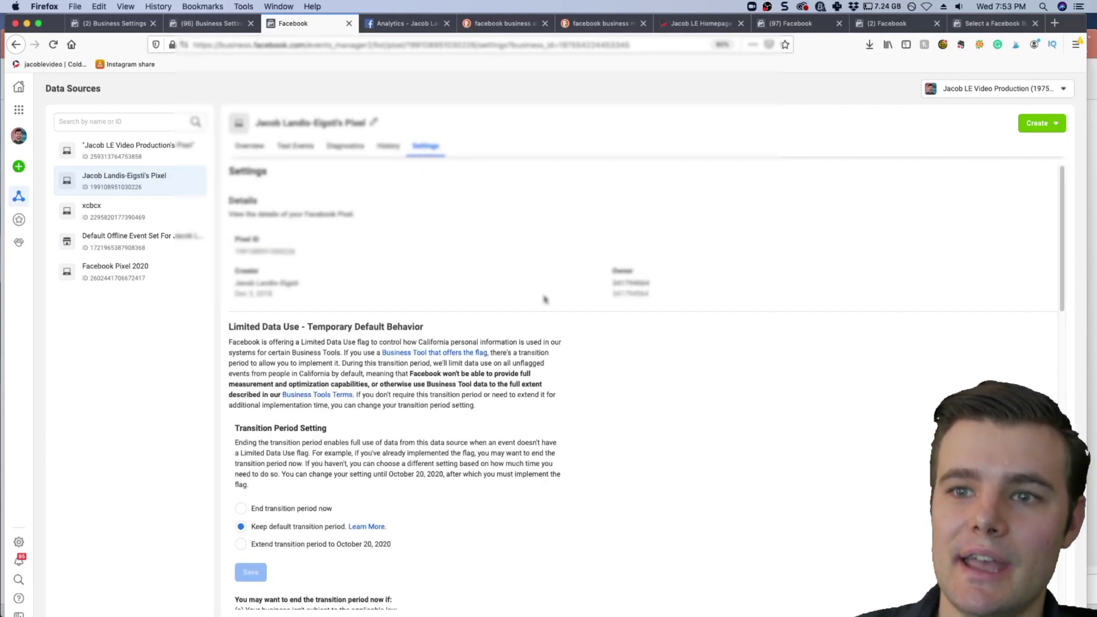
{"action": "scroll", "coordinate": [544, 302], "scroll_direction": "down", "scroll_amount": 5}
{"action": "scroll", "coordinate": [544, 368], "scroll_direction": "down", "scroll_amount": 6}
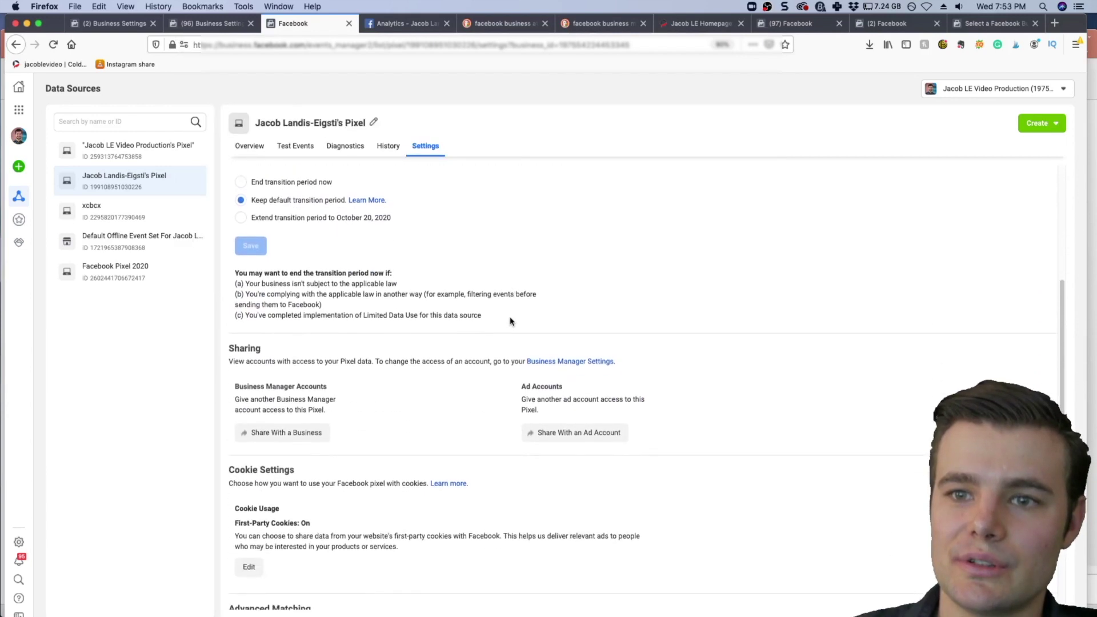
{"action": "scroll", "coordinate": [400, 244], "scroll_direction": "down", "scroll_amount": 3}
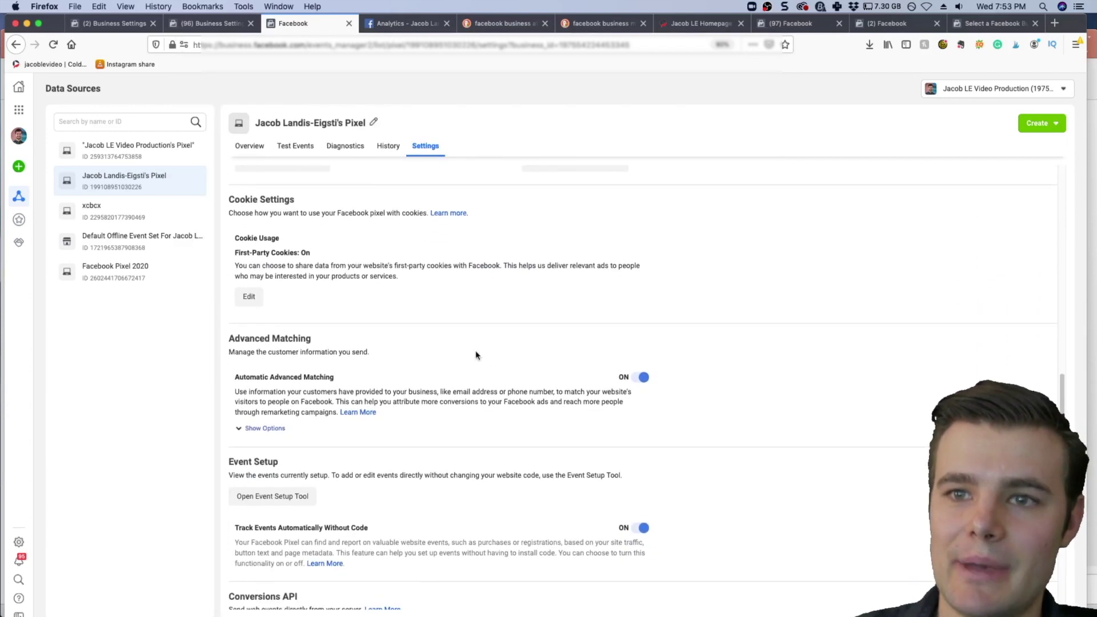
{"action": "scroll", "coordinate": [688, 378], "scroll_direction": "down", "scroll_amount": 3}
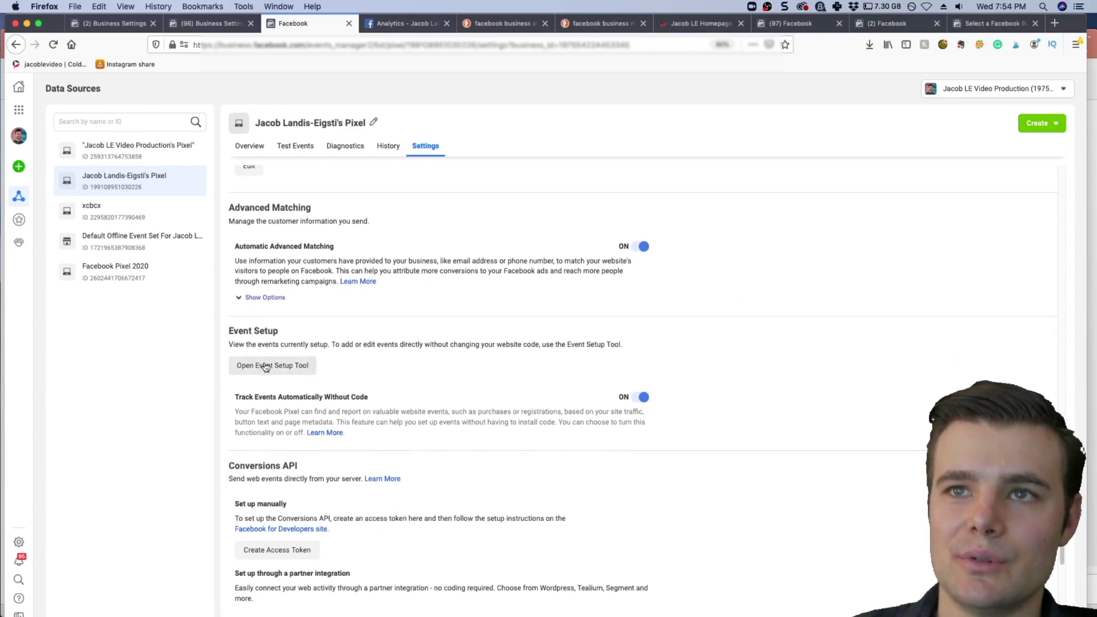
{"action": "left_click", "coordinate": [244, 145]}
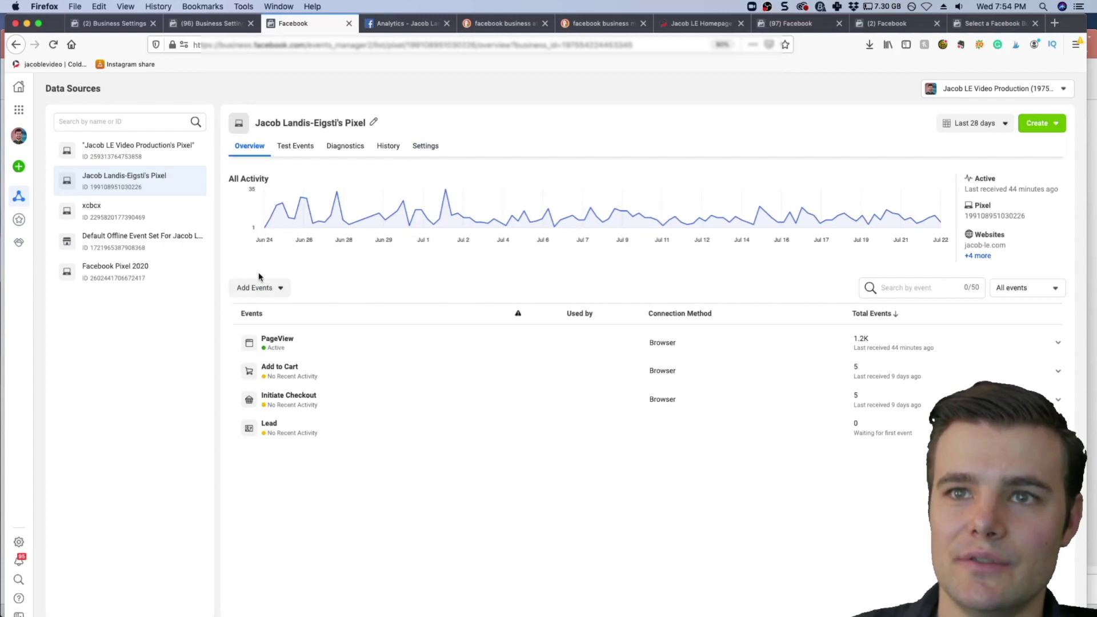
{"action": "left_click", "coordinate": [257, 287]}
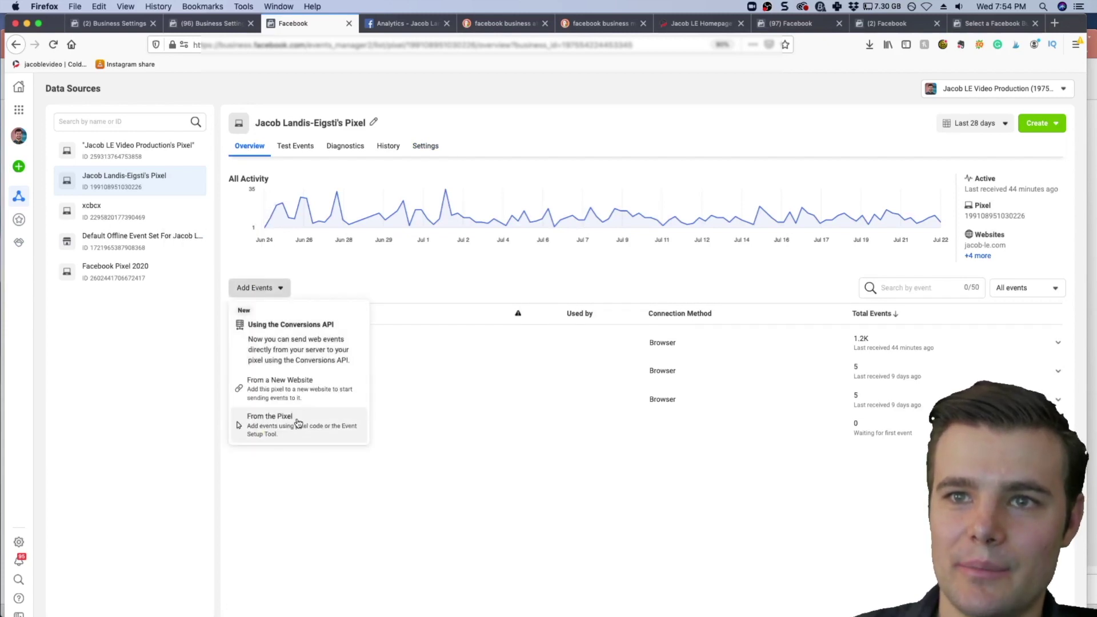
{"action": "left_click", "coordinate": [277, 416]}
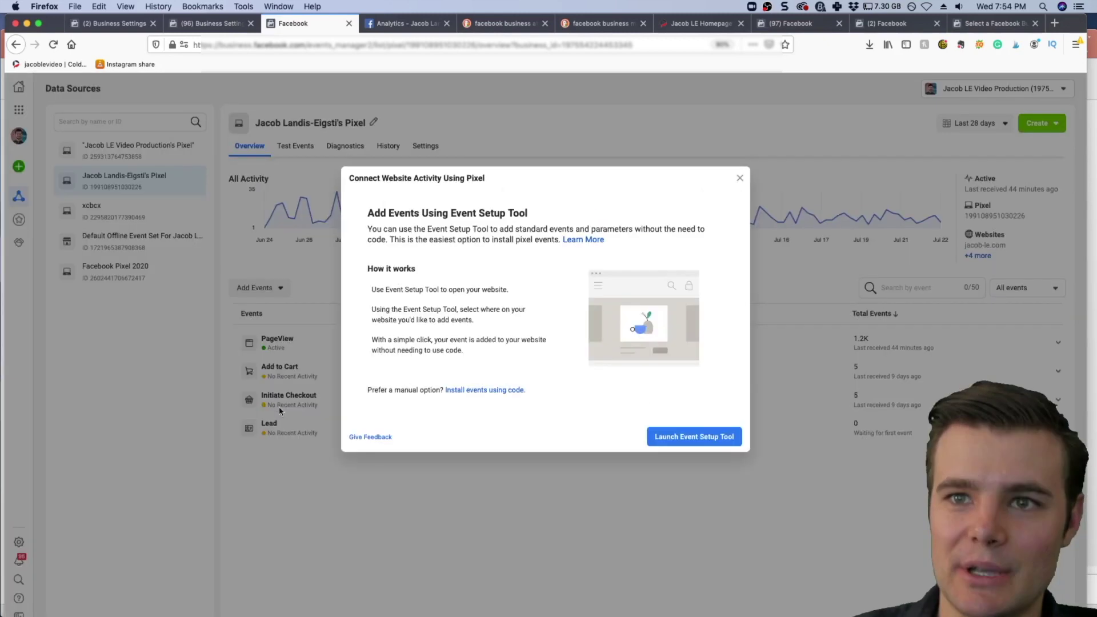
{"action": "left_click", "coordinate": [693, 436]}
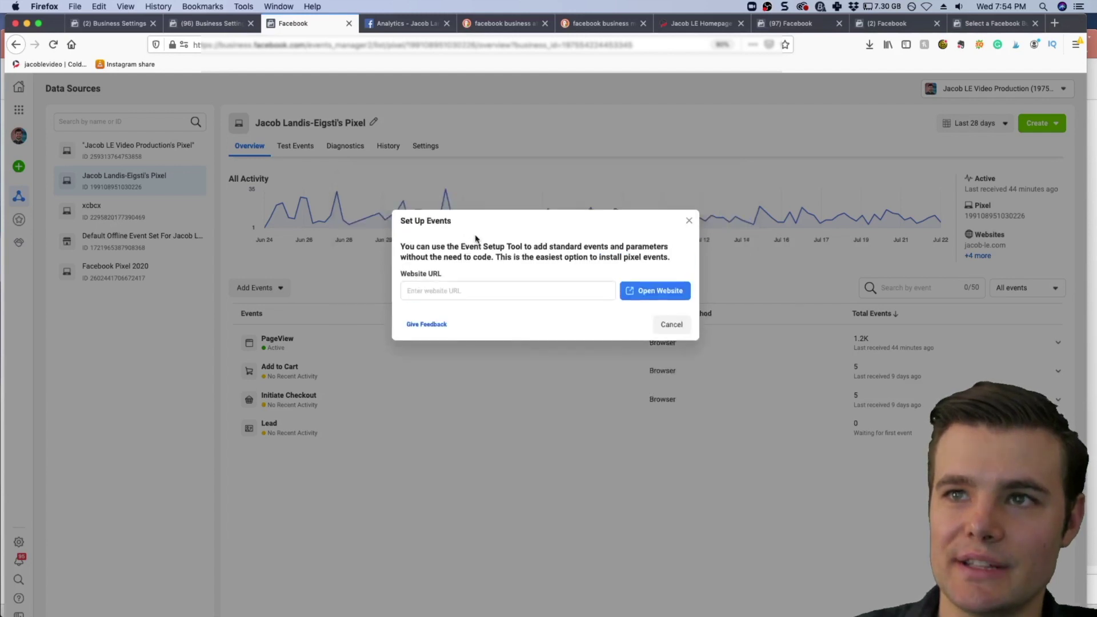
{"action": "left_click", "coordinate": [459, 289]}
{"action": "type", "text": "htt"}
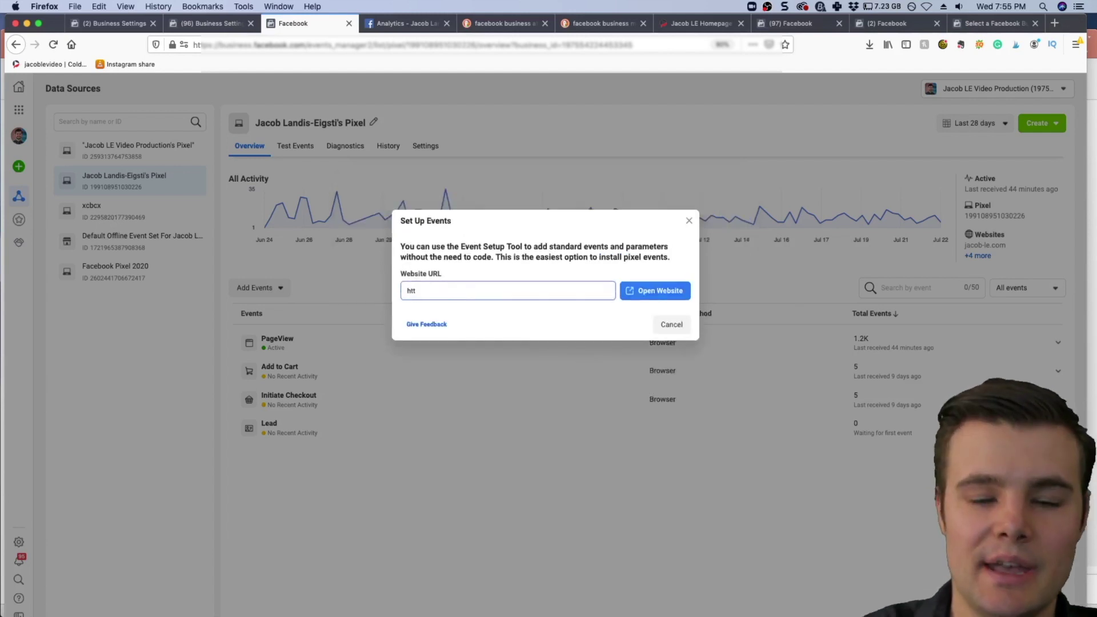
{"action": "type", "text": "ps://jacob"}
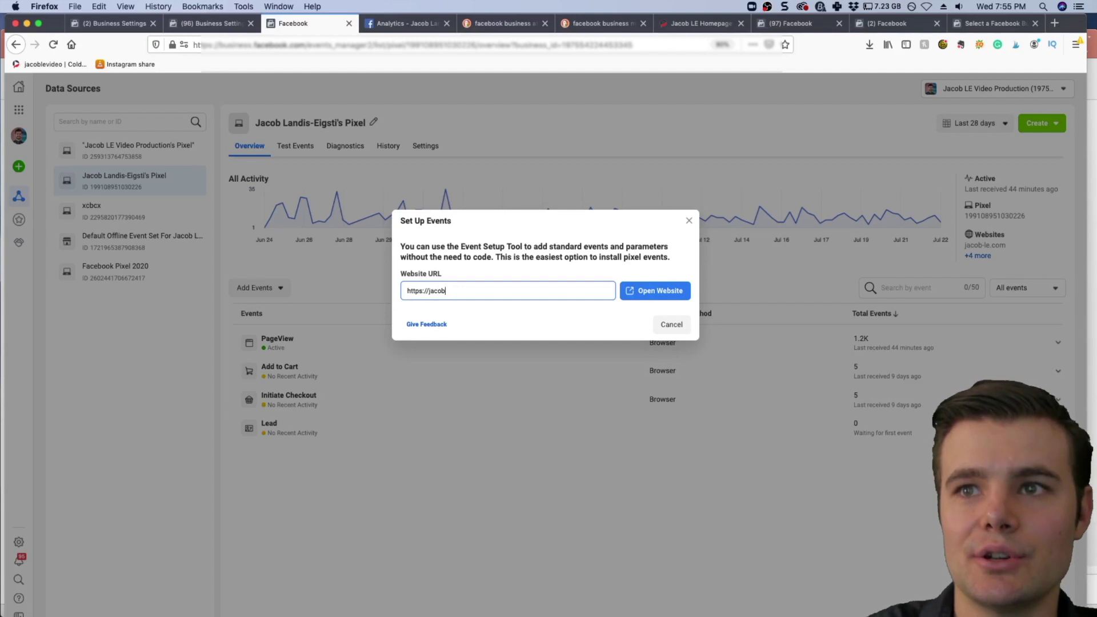
{"action": "type", "text": "-;e"}
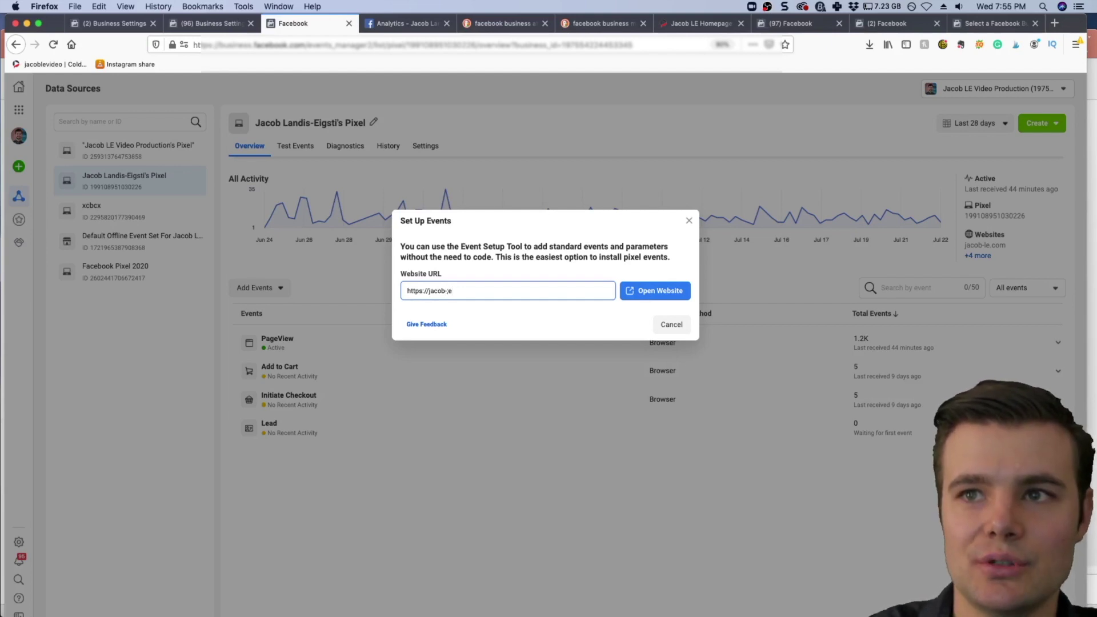
{"action": "key", "text": "BackSpace"}
{"action": "key", "text": "BackSpace"}
{"action": "type", "text": "le.com"}
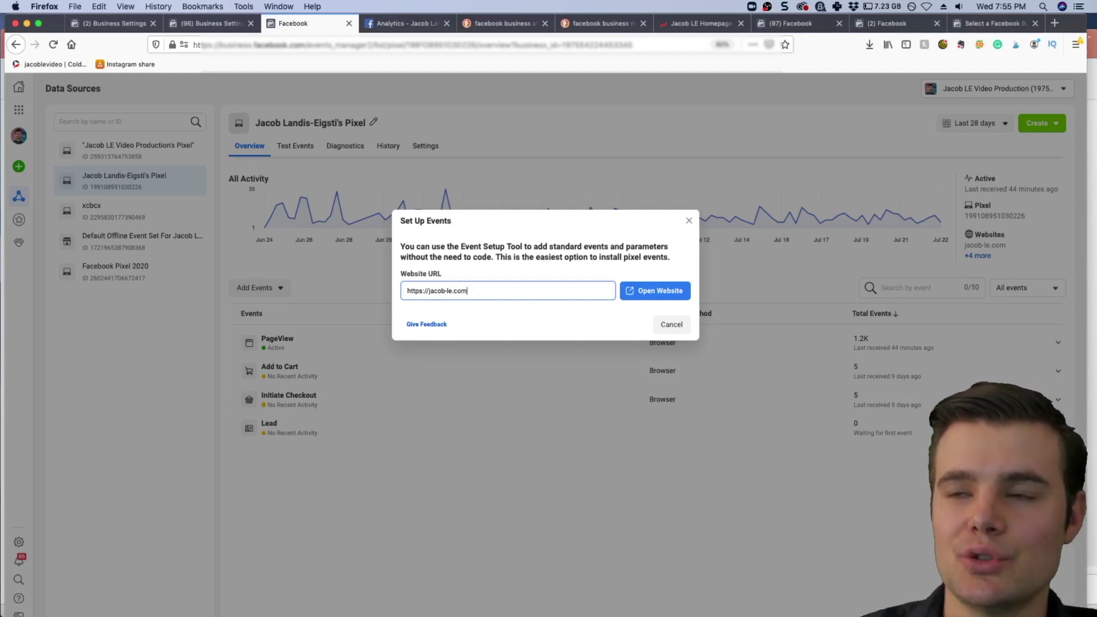
{"action": "left_click", "coordinate": [648, 291]}
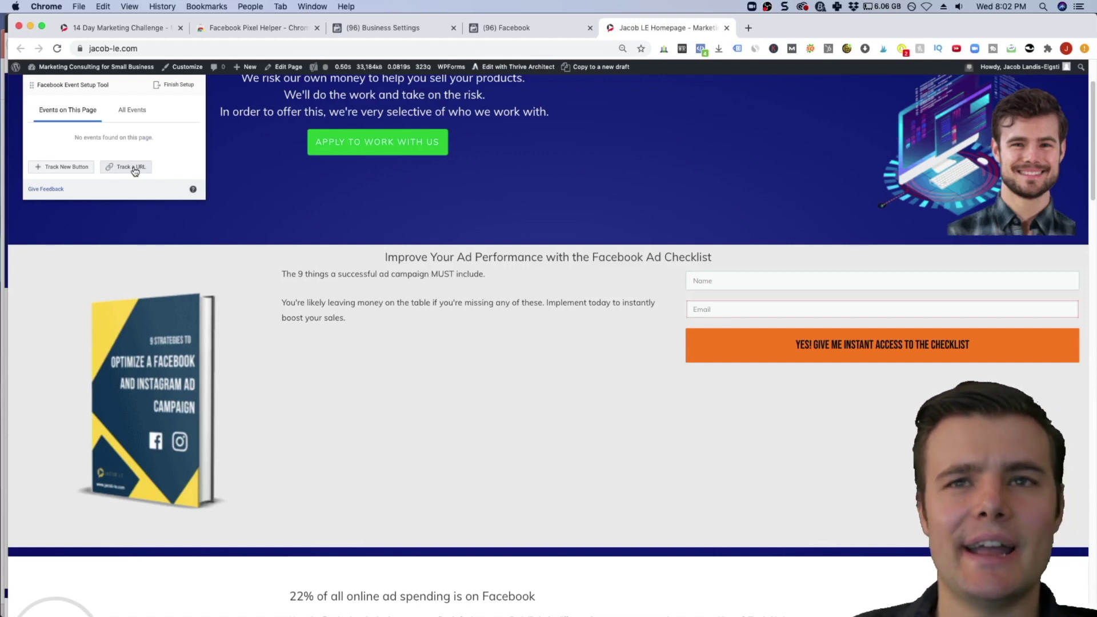
Put the Event Setup Tool on jacob-le.com into Track New Button mode
{"action": "left_click", "coordinate": [54, 166]}
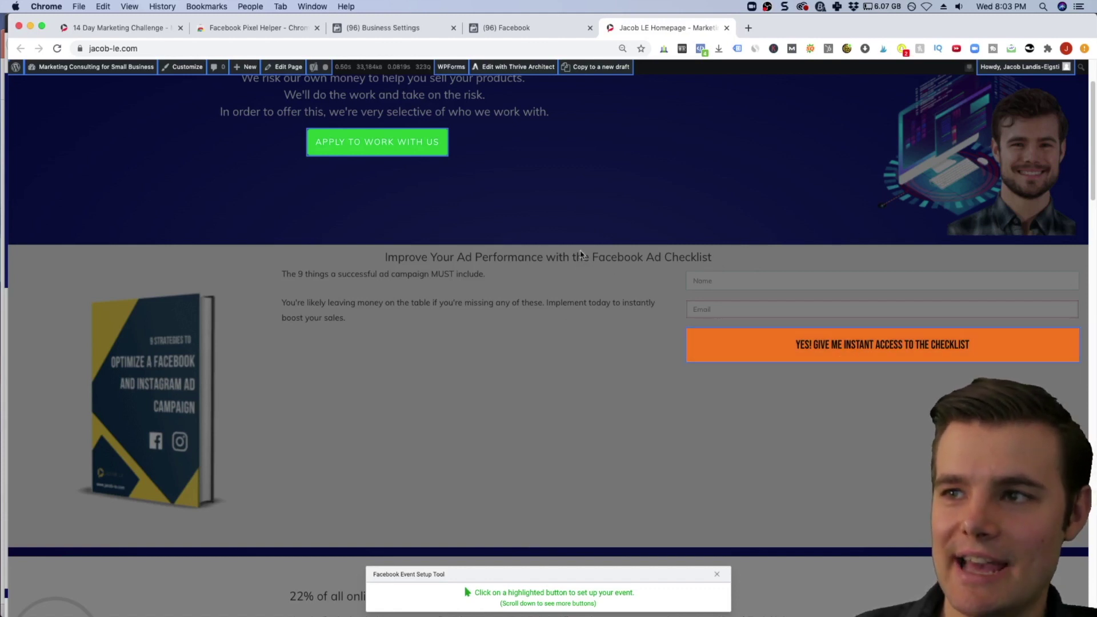
Set the checklist button as a Lead event, cancel it, then try the form's Name and Email fields
{"action": "left_click", "coordinate": [754, 344]}
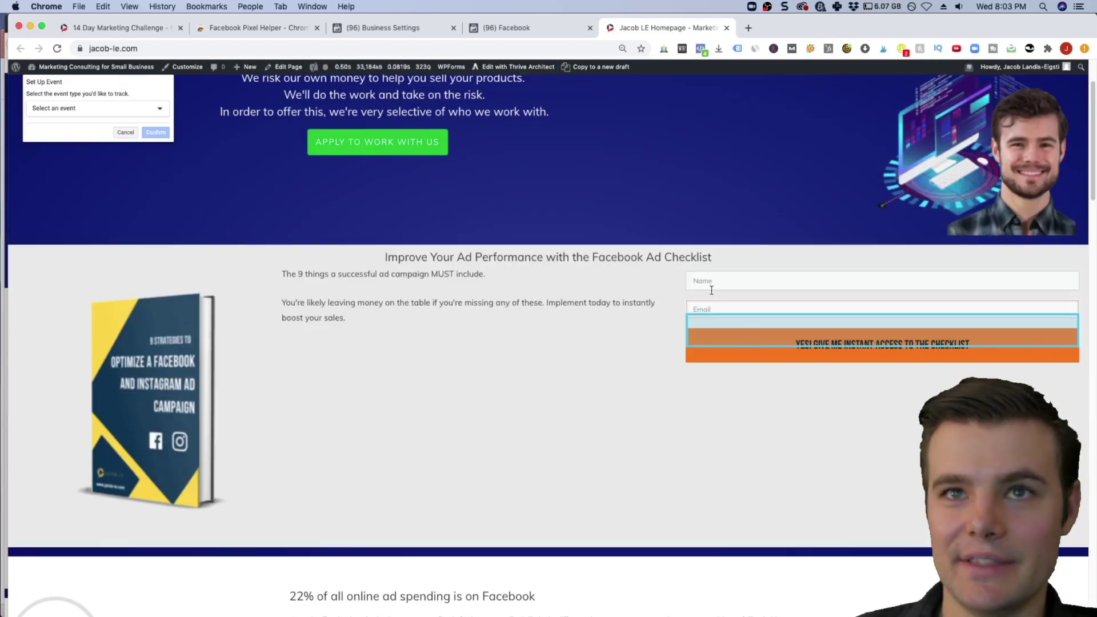
{"action": "left_click", "coordinate": [69, 108]}
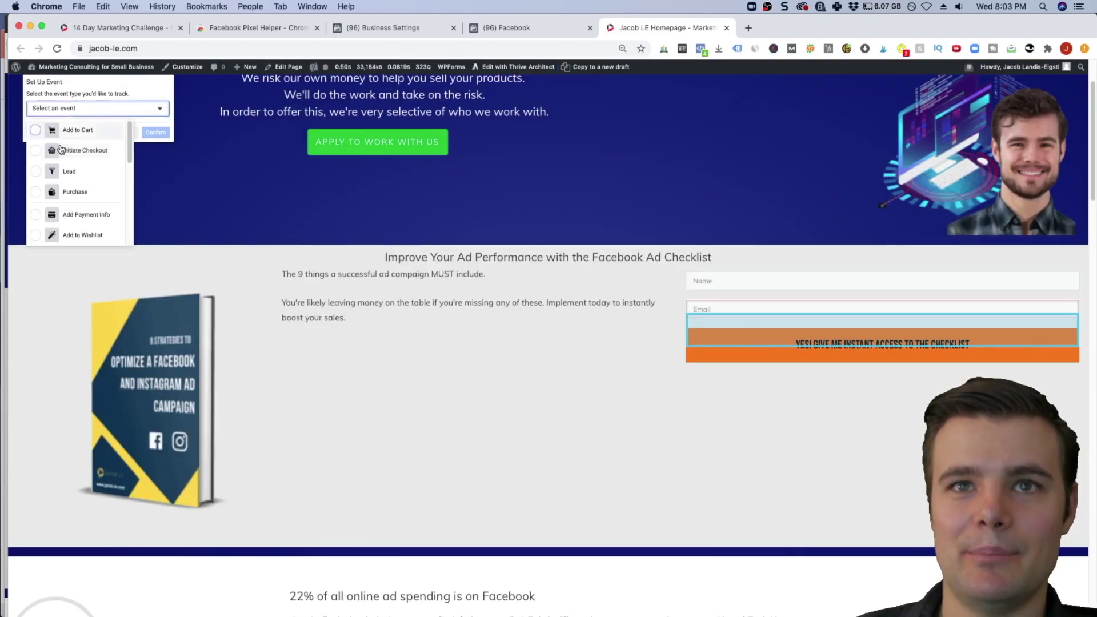
{"action": "left_click", "coordinate": [39, 172]}
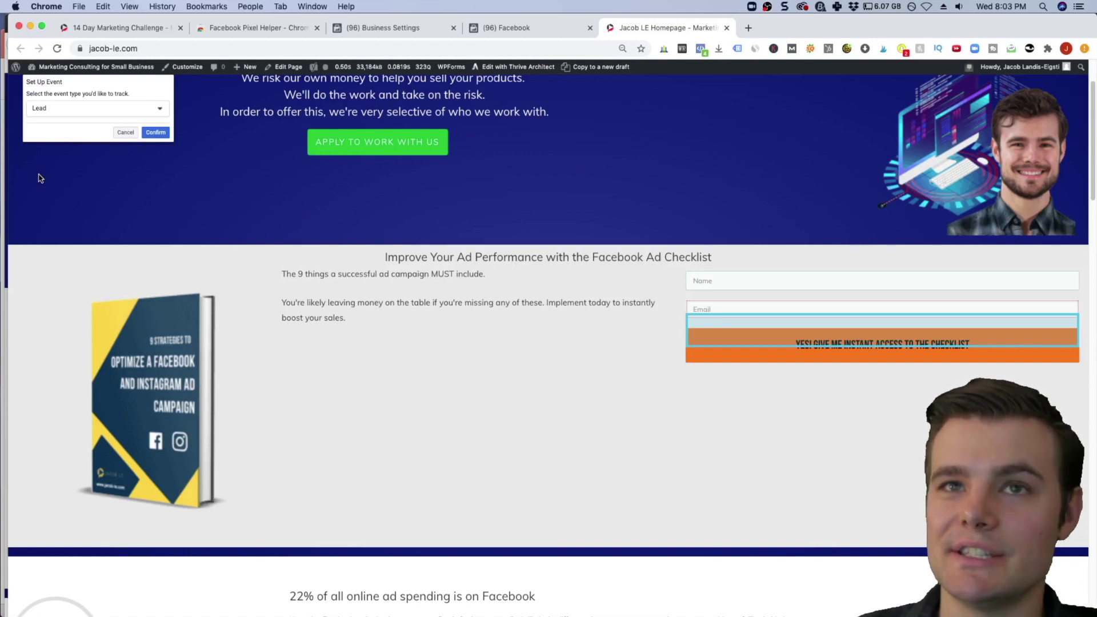
{"action": "left_click", "coordinate": [118, 135]}
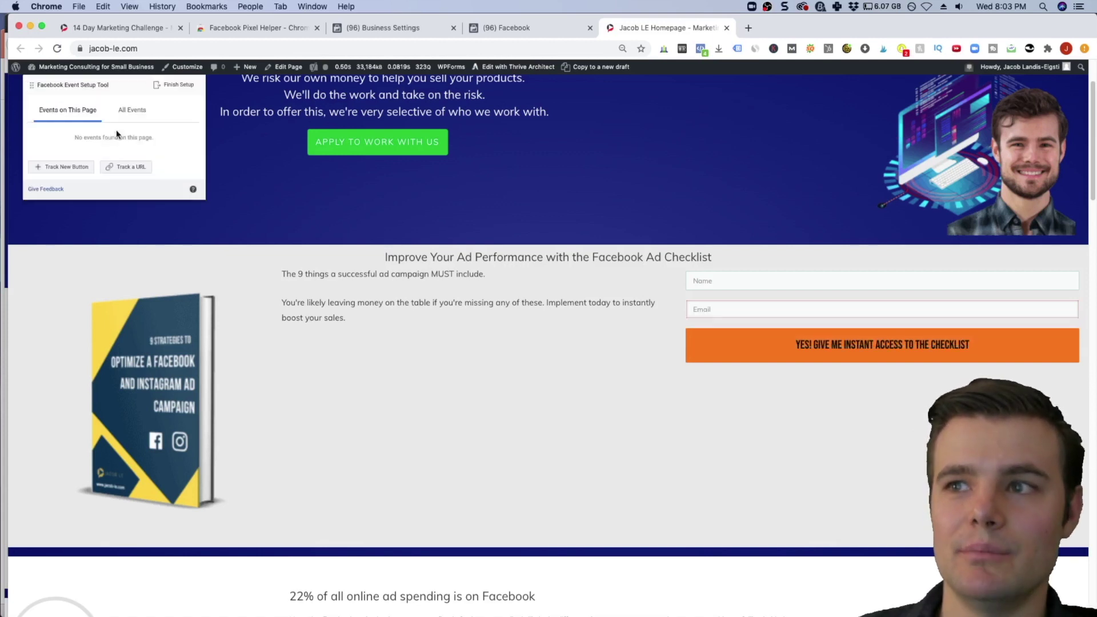
{"action": "left_click", "coordinate": [725, 277]}
{"action": "left_click", "coordinate": [601, 360]}
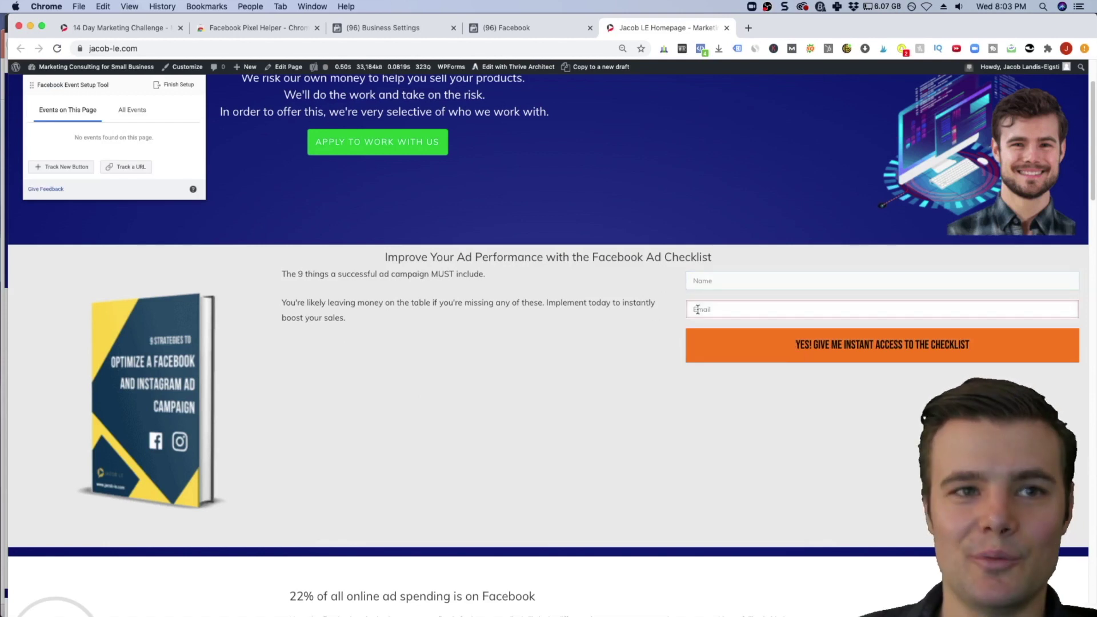
Submit the empty checklist form to see field errors, then start tracking an event by URL
{"action": "left_click", "coordinate": [740, 348]}
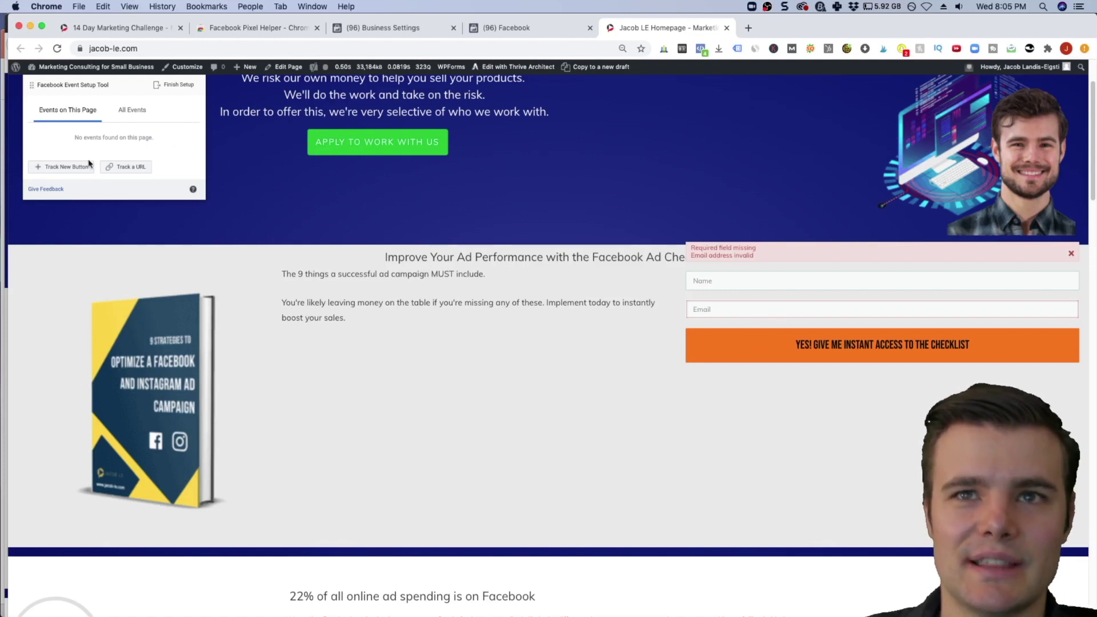
{"action": "left_click", "coordinate": [138, 172]}
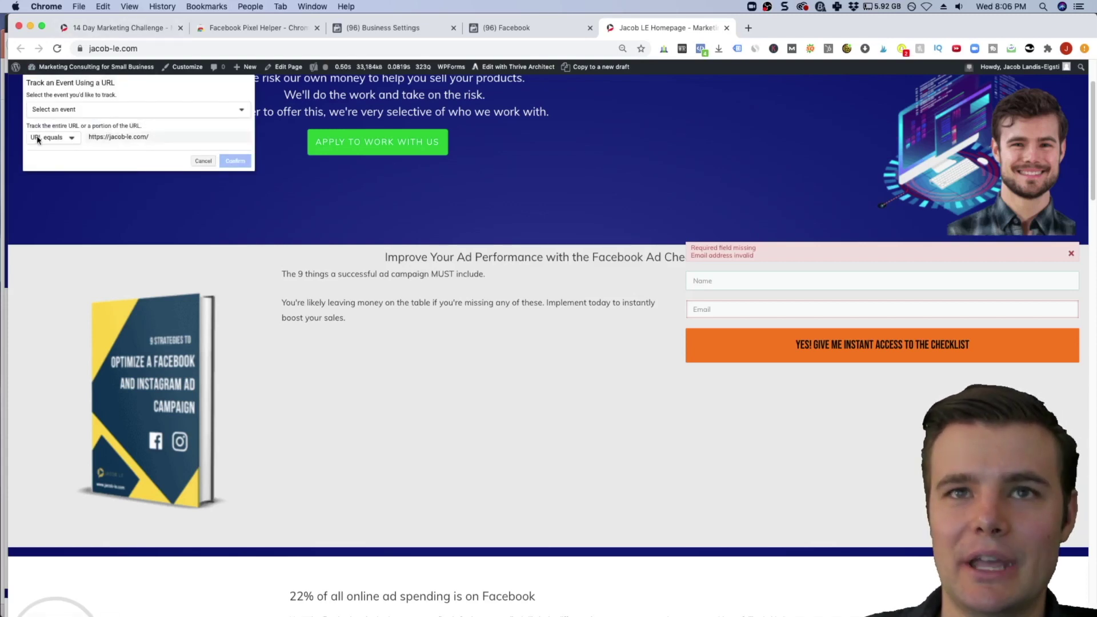
Choose Initiate Checkout for the homepage URL event, then cancel it without saving
{"action": "left_click", "coordinate": [79, 108]}
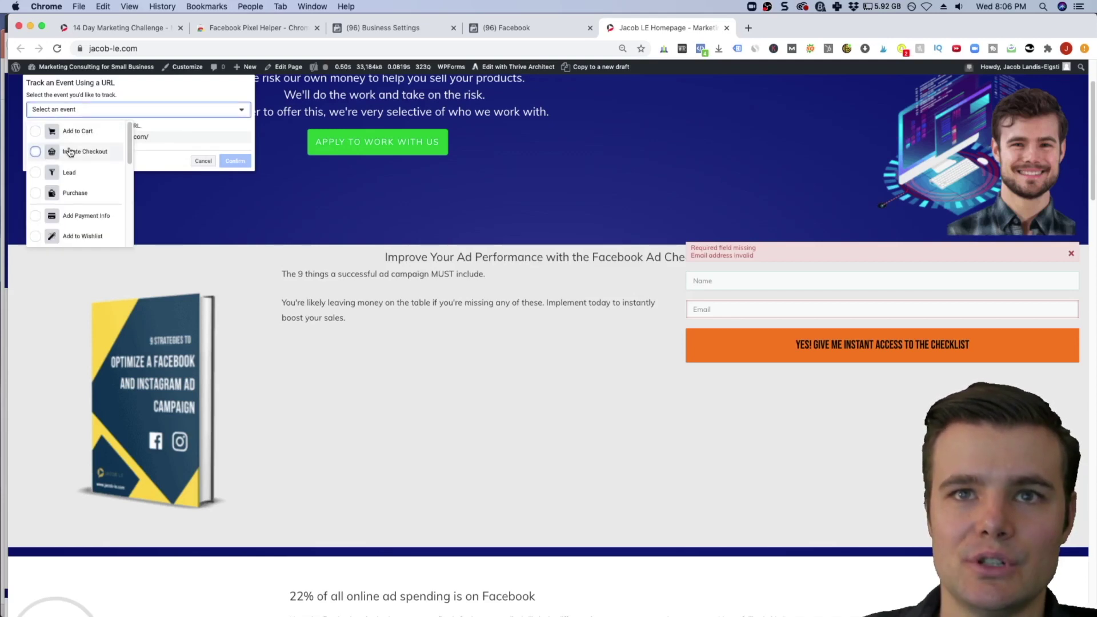
{"action": "left_click", "coordinate": [70, 151]}
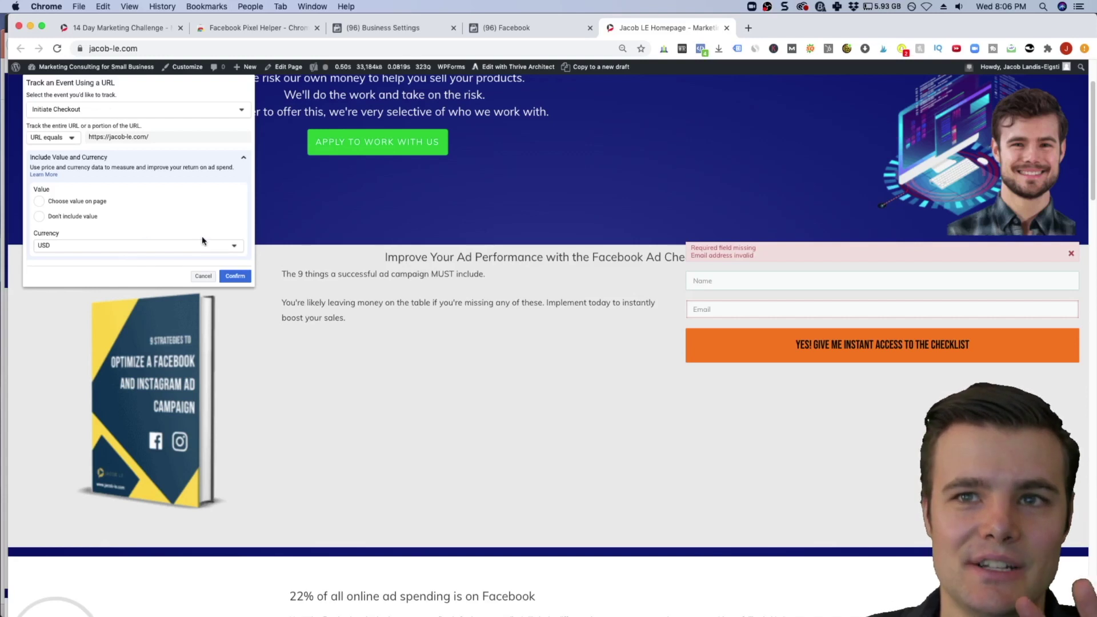
{"action": "left_click", "coordinate": [204, 276]}
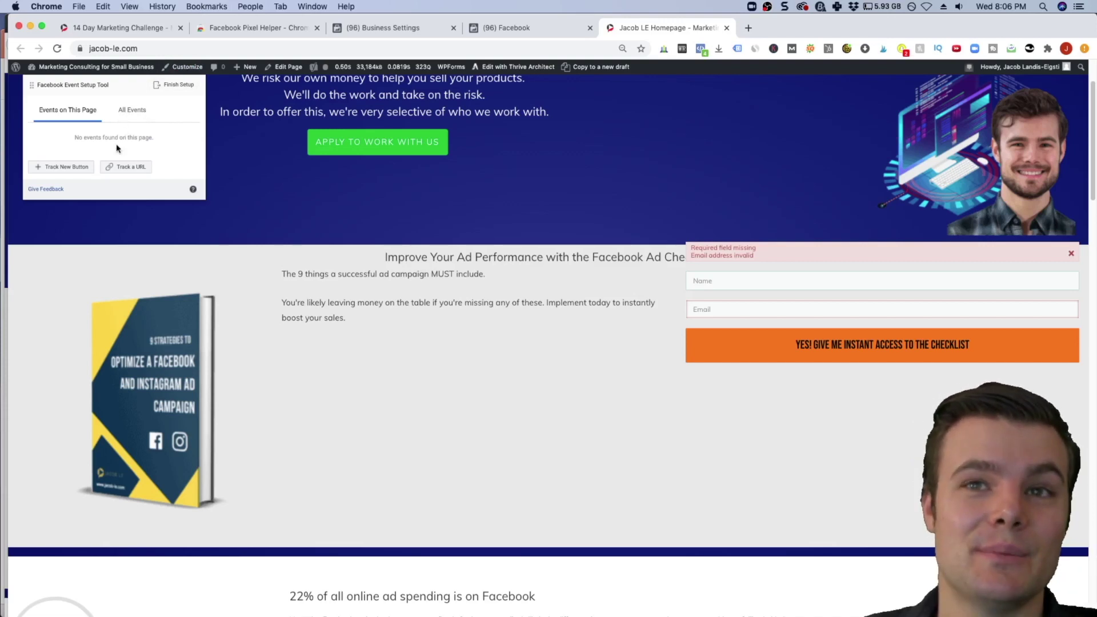
{"action": "left_click", "coordinate": [118, 170]}
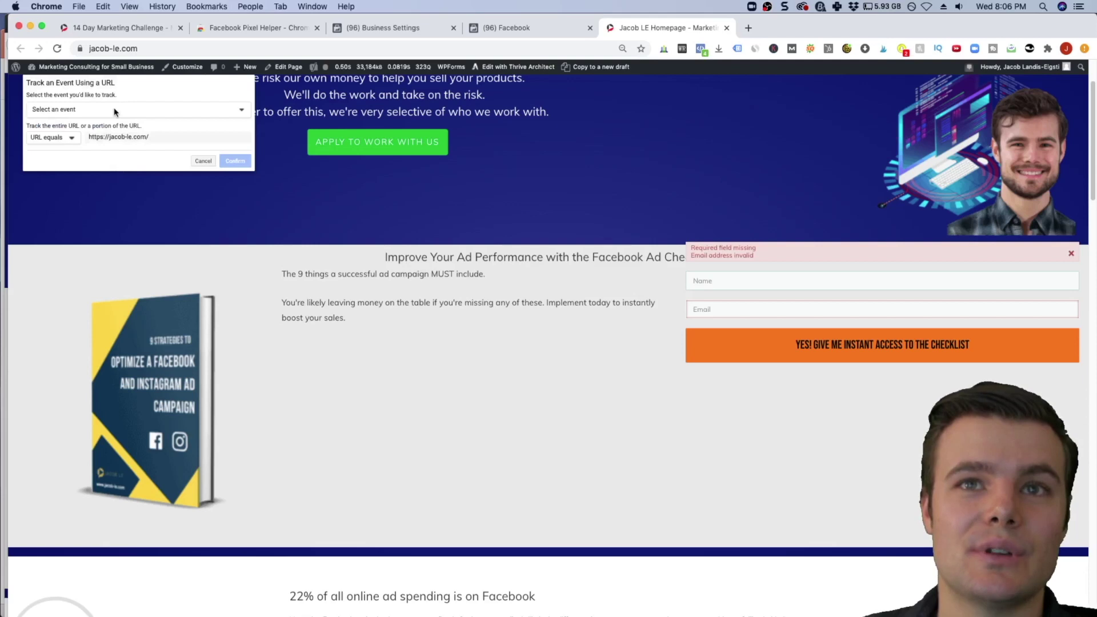
{"action": "left_click", "coordinate": [114, 110]}
{"action": "left_click", "coordinate": [76, 194]}
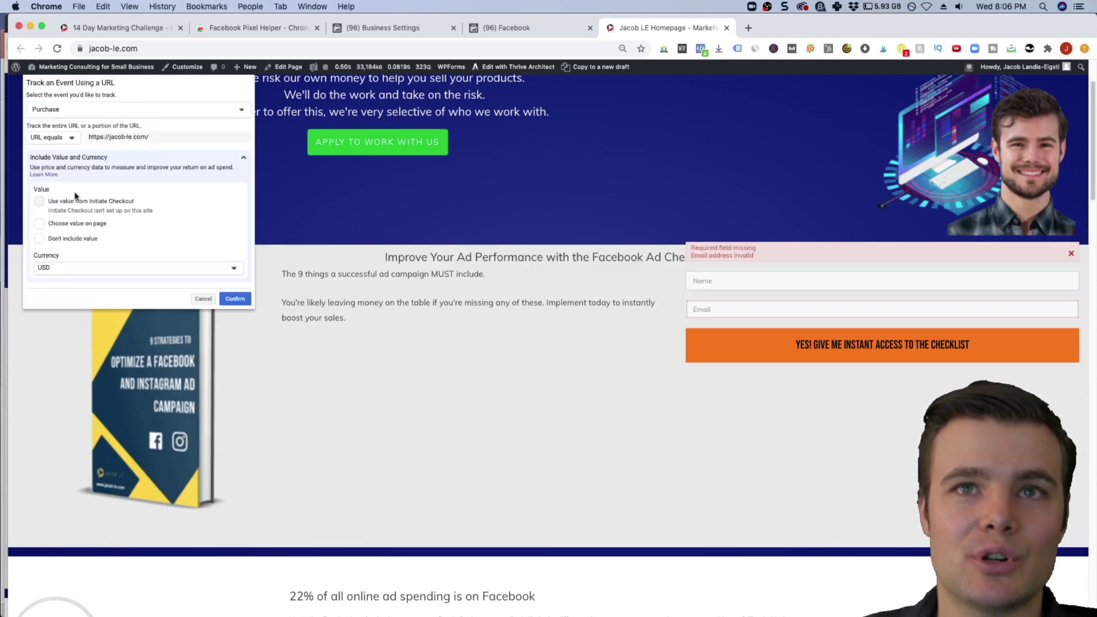
{"action": "mouse_move", "coordinate": [246, 67]}
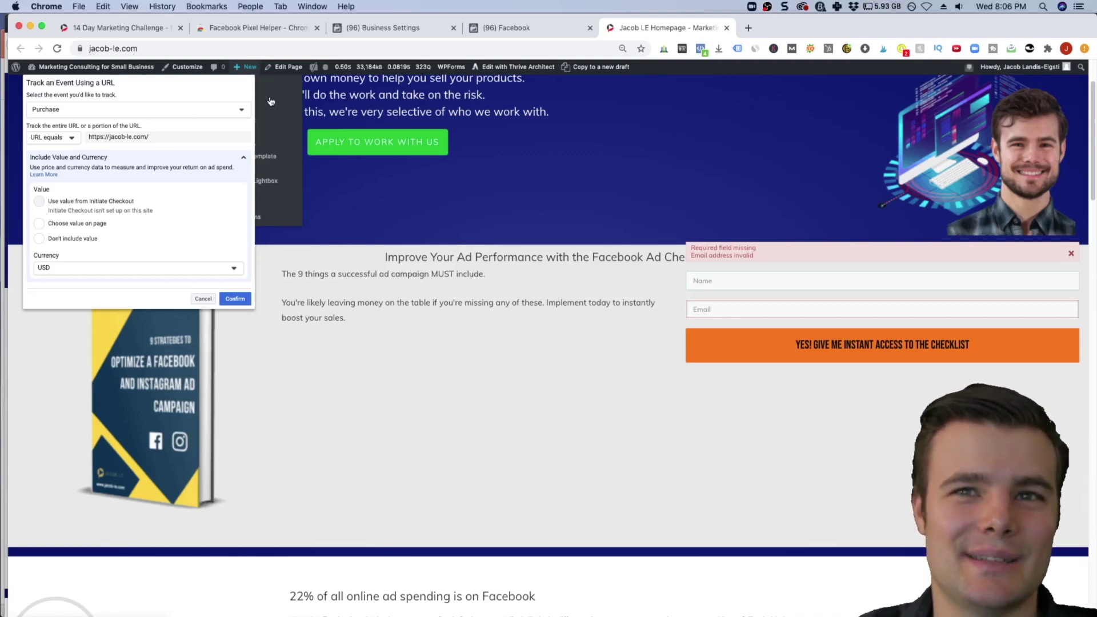
{"action": "left_click", "coordinate": [207, 299]}
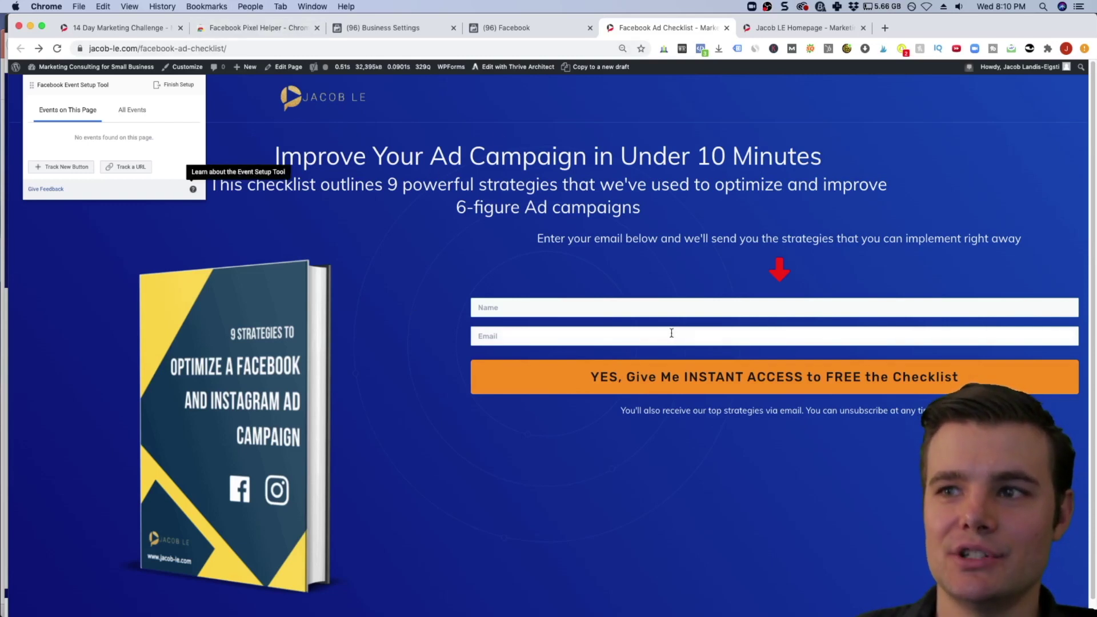
Switch to the Facebook Ad Checklist page tab running the Event Setup Tool panel
{"action": "left_click", "coordinate": [513, 27]}
Track a Lead event by the checklist thank-you page URL and finish the Event Setup Tool setup
{"action": "left_click", "coordinate": [675, 289]}
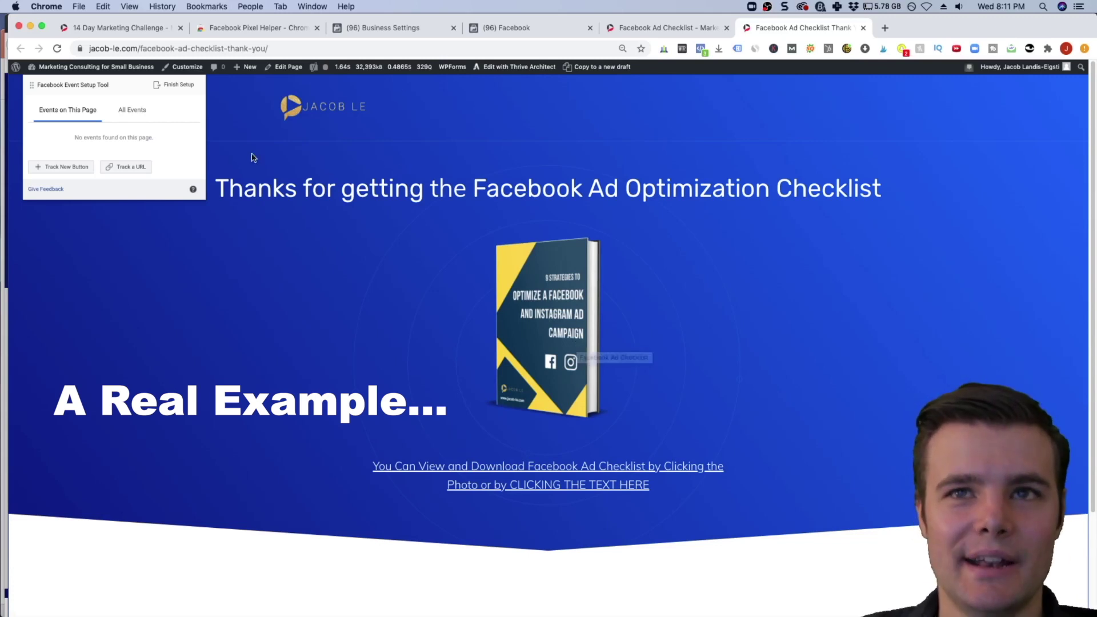
{"action": "left_click", "coordinate": [139, 112]}
{"action": "left_click", "coordinate": [90, 111]}
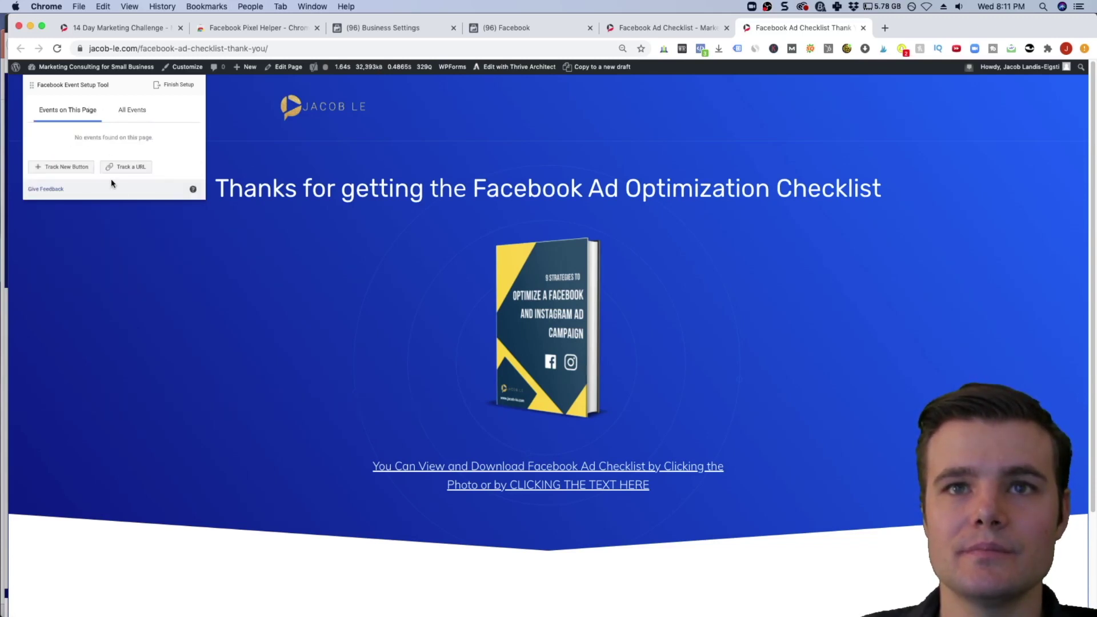
{"action": "left_click", "coordinate": [126, 167]}
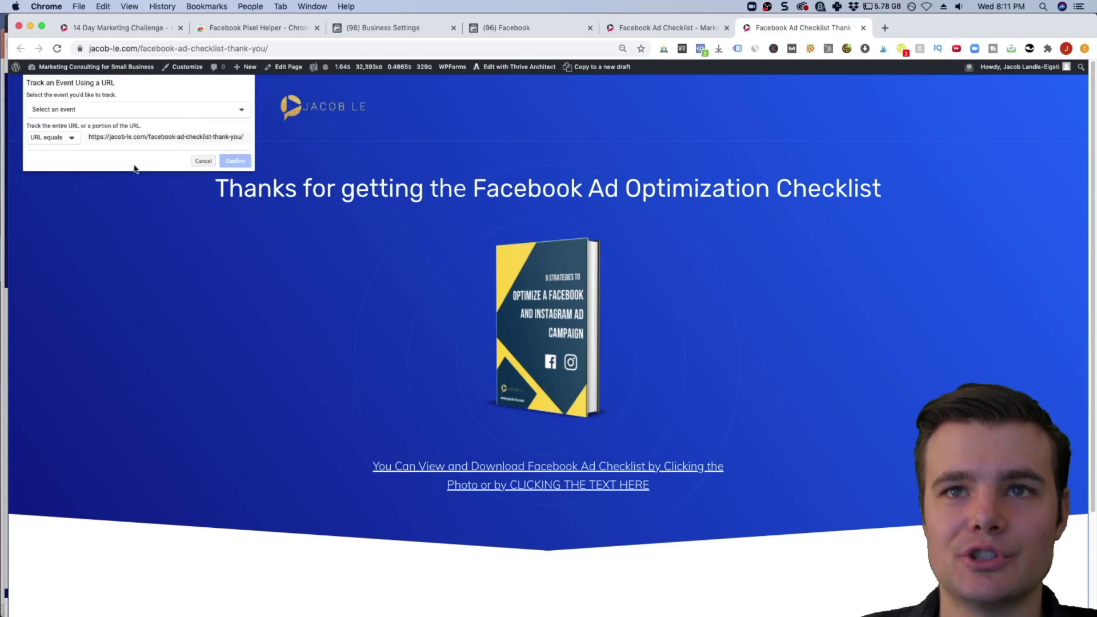
{"action": "left_click", "coordinate": [164, 112]}
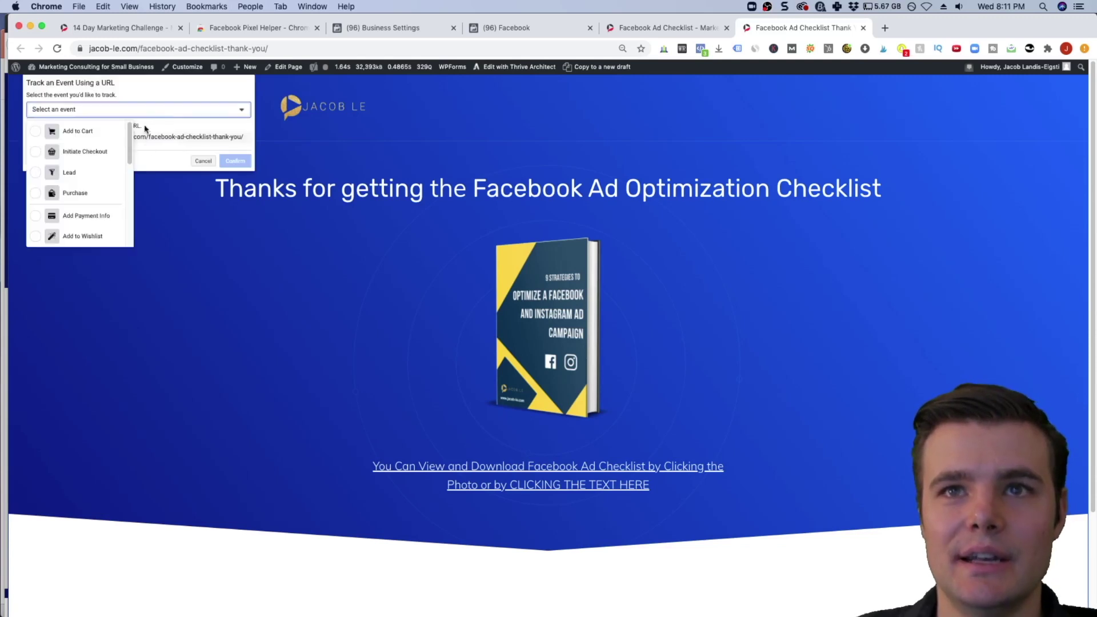
{"action": "left_click", "coordinate": [88, 174]}
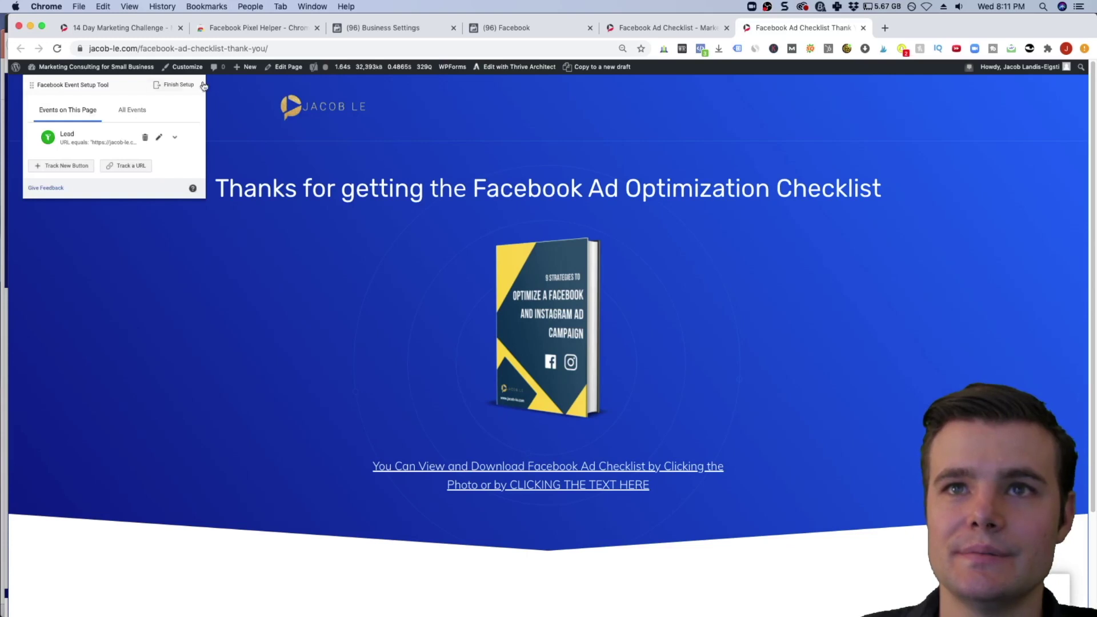
{"action": "left_click", "coordinate": [174, 86]}
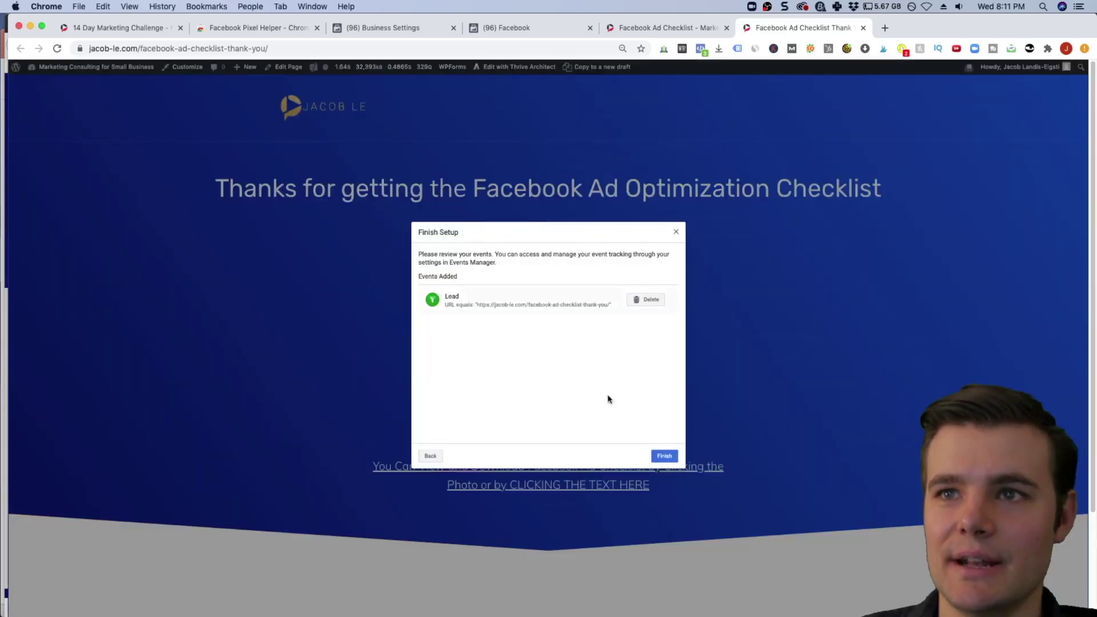
{"action": "left_click", "coordinate": [664, 455]}
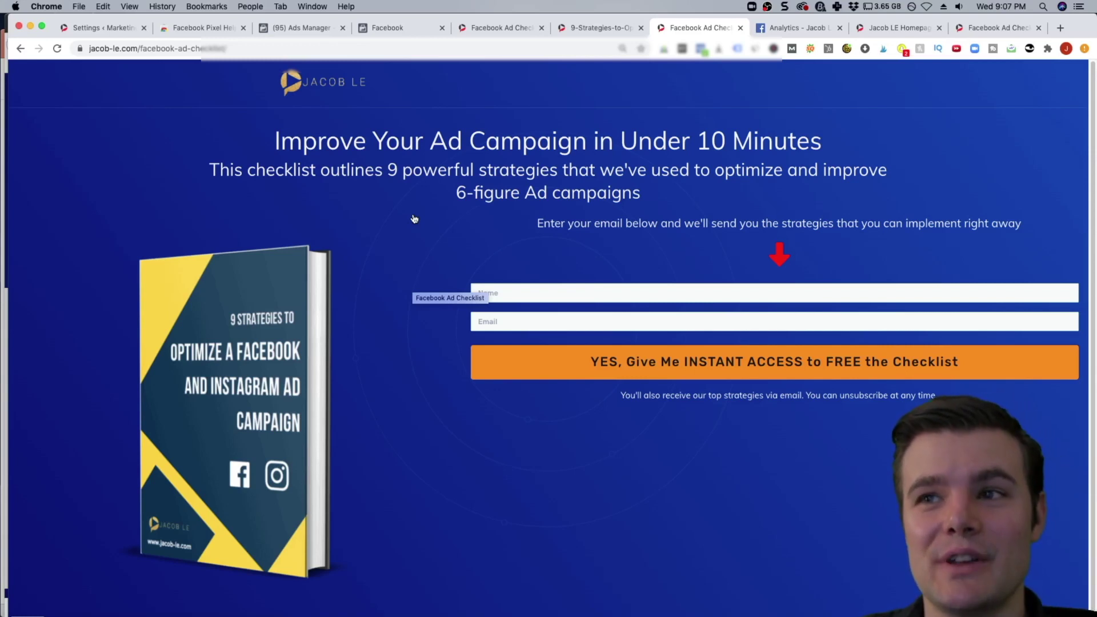
Bring up the 9 Strategies checklist PDF and scroll up through its pages
{"action": "left_click", "coordinate": [601, 37]}
{"action": "scroll", "coordinate": [512, 167], "scroll_direction": "up", "scroll_amount": 20}
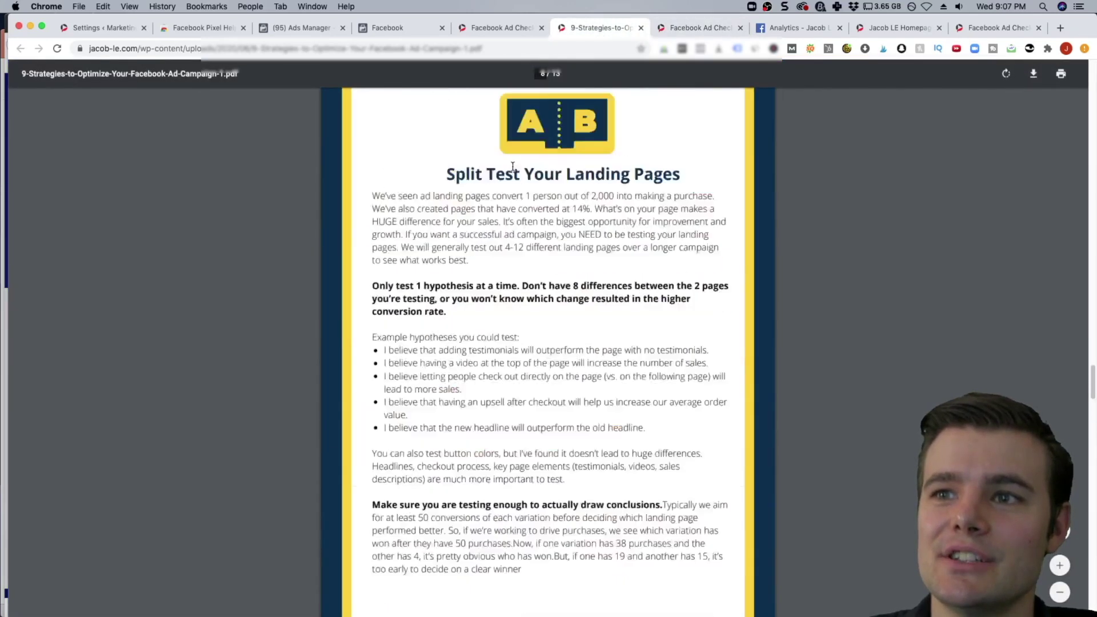
{"action": "scroll", "coordinate": [512, 166], "scroll_direction": "up", "scroll_amount": 20}
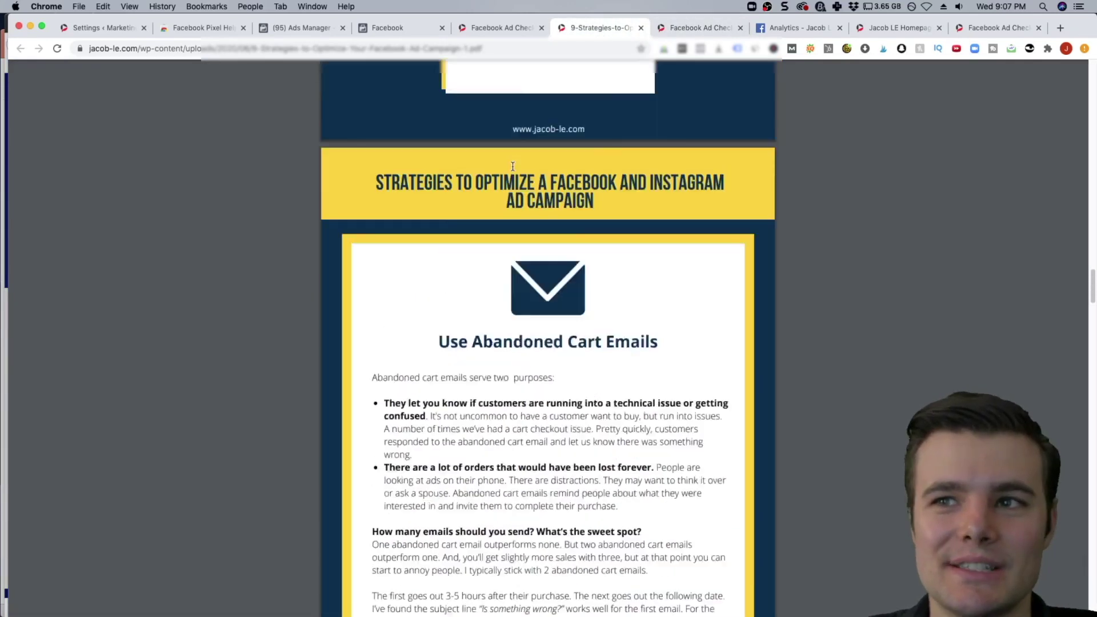
{"action": "scroll", "coordinate": [512, 166], "scroll_direction": "up", "scroll_amount": 20}
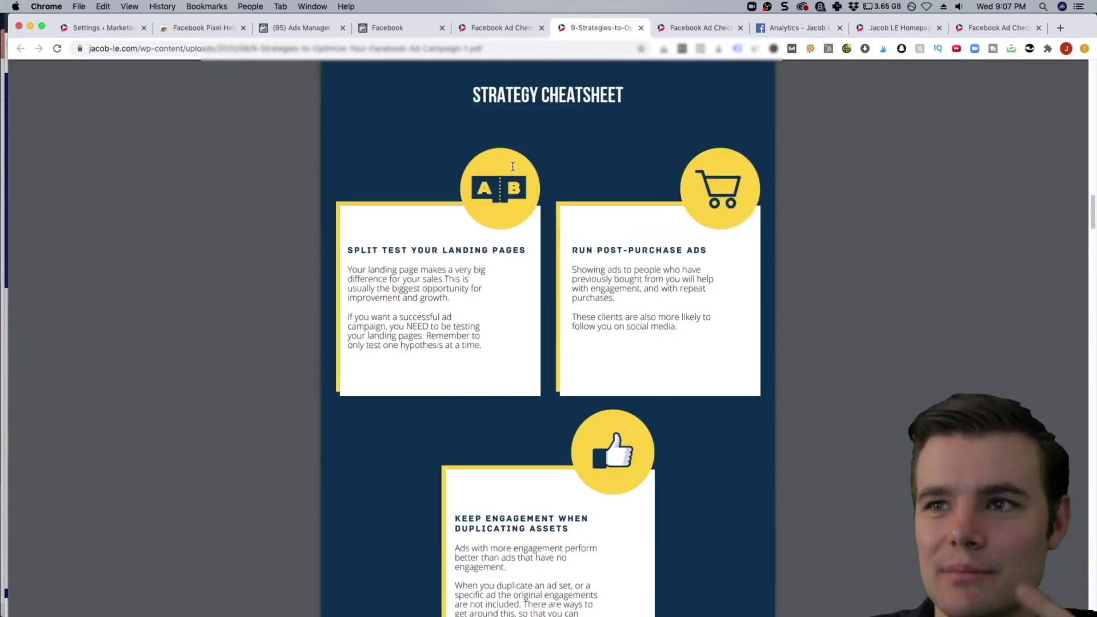
{"action": "scroll", "coordinate": [513, 166], "scroll_direction": "up", "scroll_amount": 20}
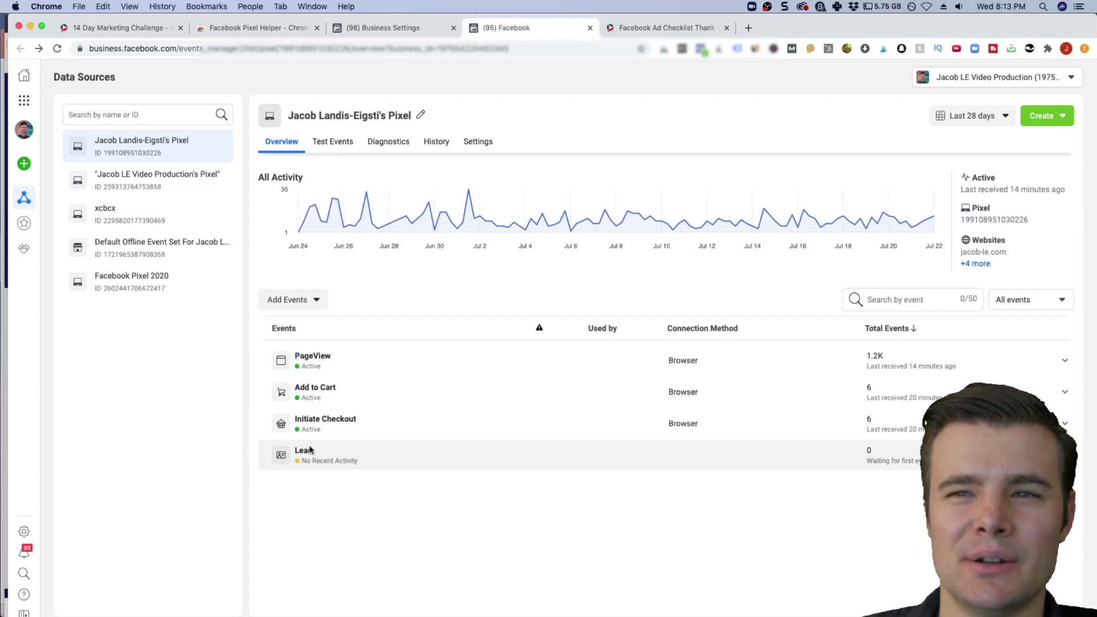
Launch a pixel event test of the checklist thank-you page URL from the Lead event
{"action": "left_click", "coordinate": [311, 450]}
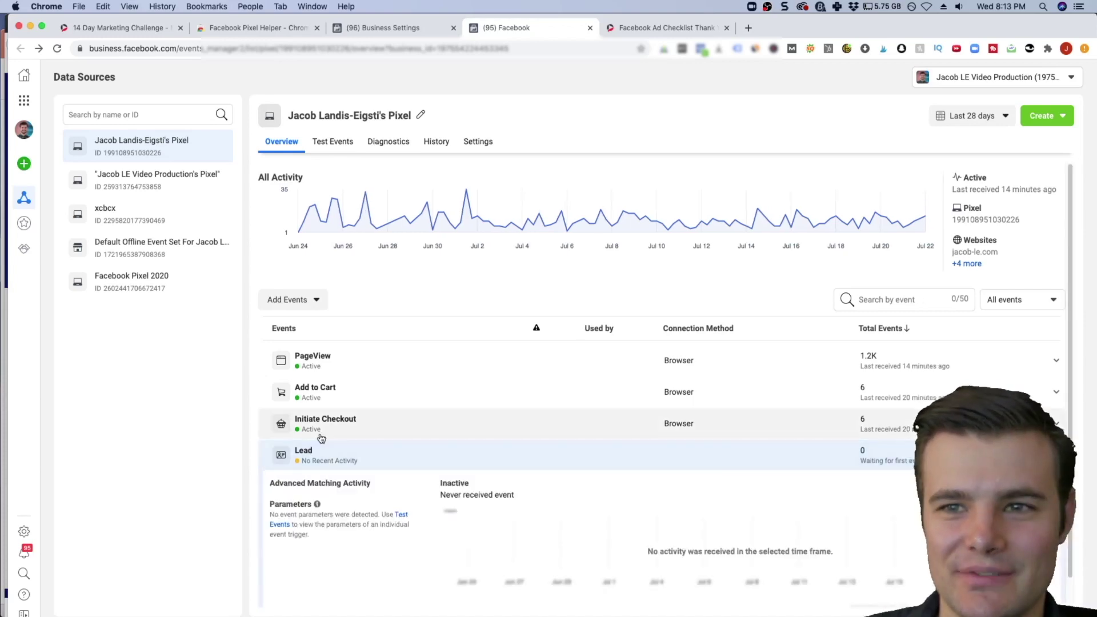
{"action": "left_click", "coordinate": [400, 519]}
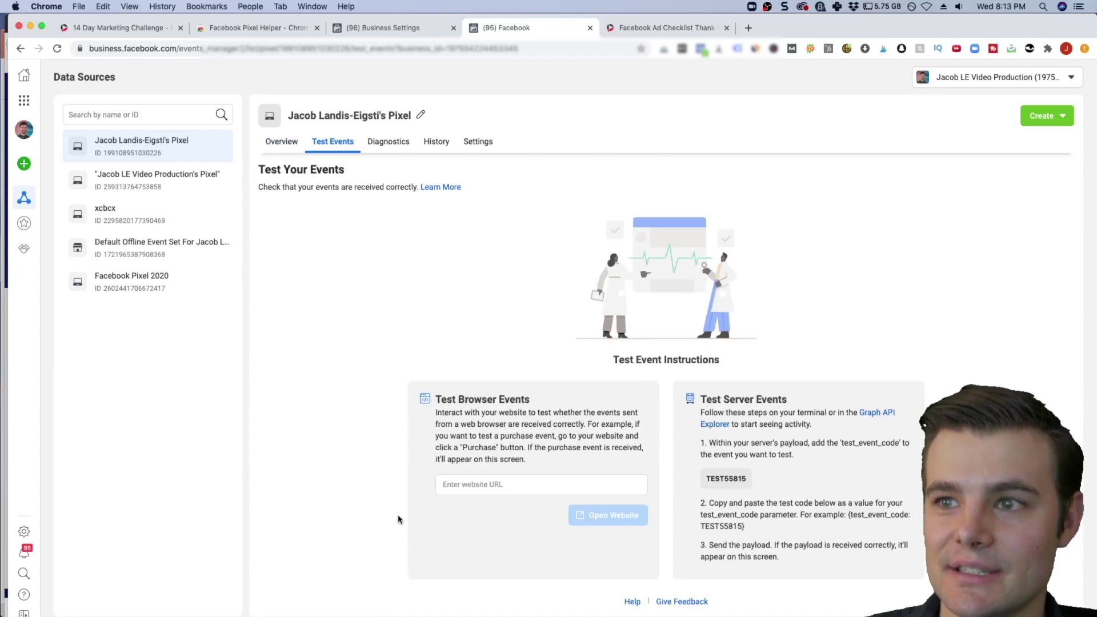
{"action": "left_click", "coordinate": [462, 485]}
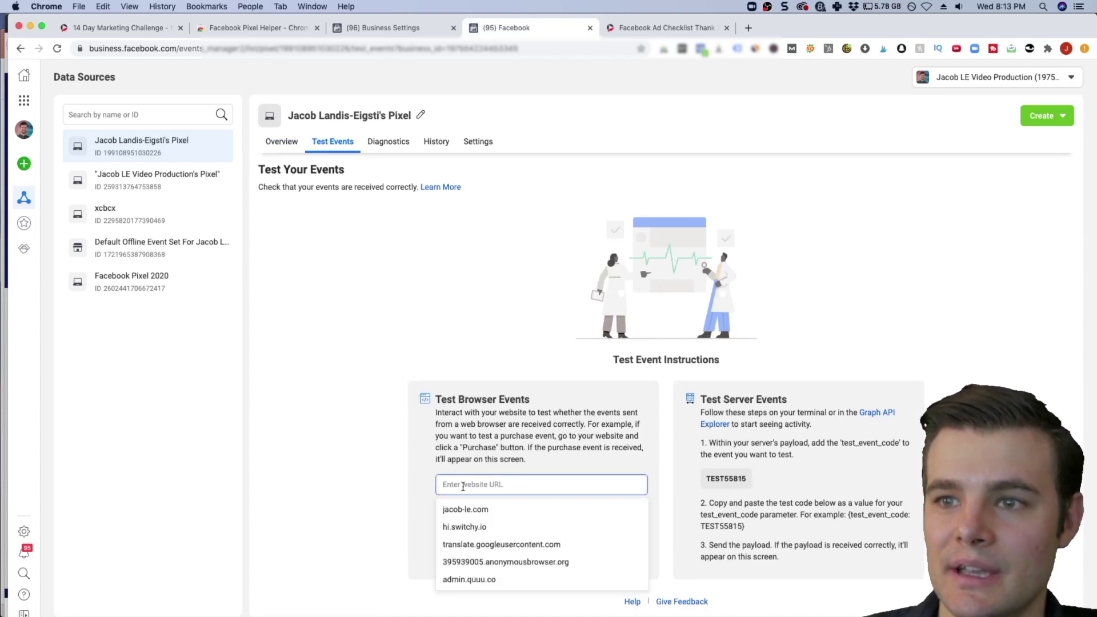
{"action": "type", "text": "https://jacob-le.com/facebook-ad-checklist-thank-you/"}
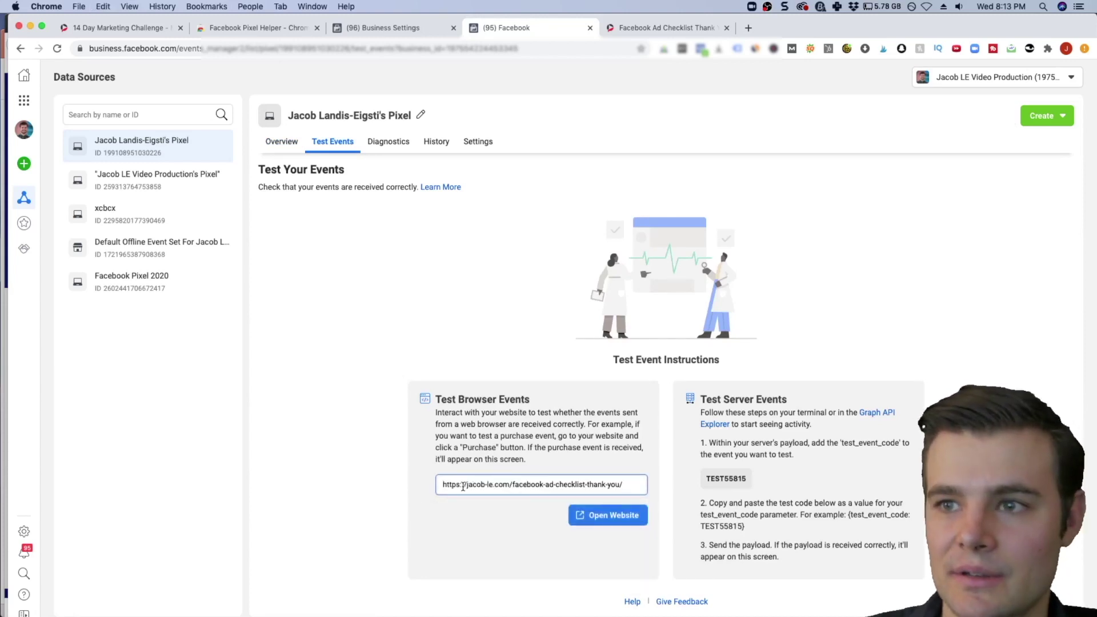
{"action": "left_click", "coordinate": [616, 513]}
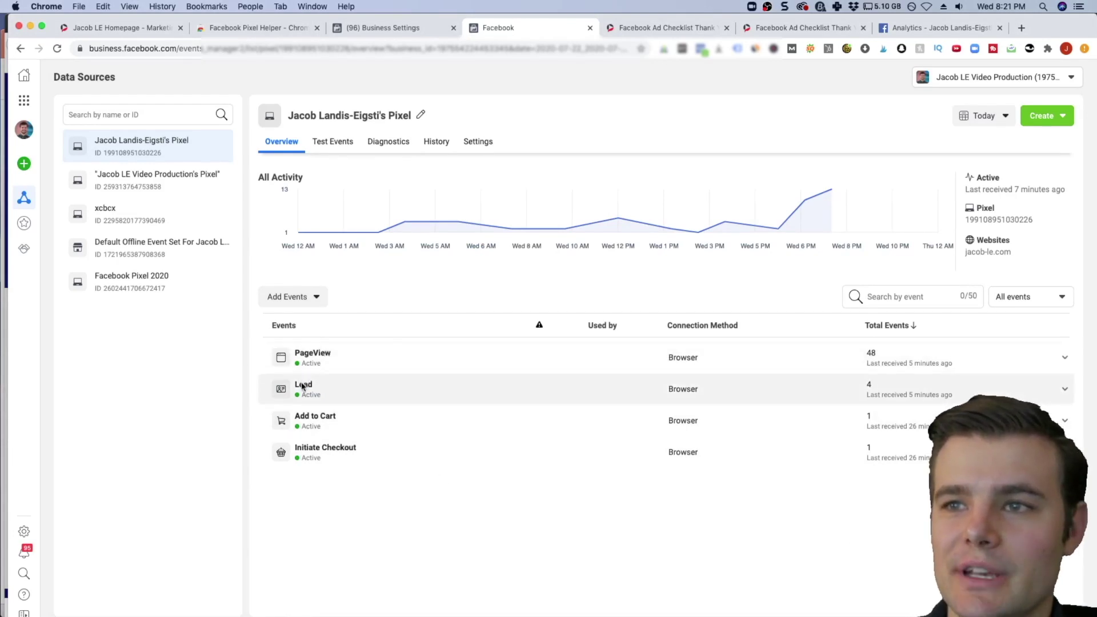
Expand the Lead event and review its recent firings from the facebook-ad-checklist-thank-you URL
{"action": "left_click", "coordinate": [385, 391]}
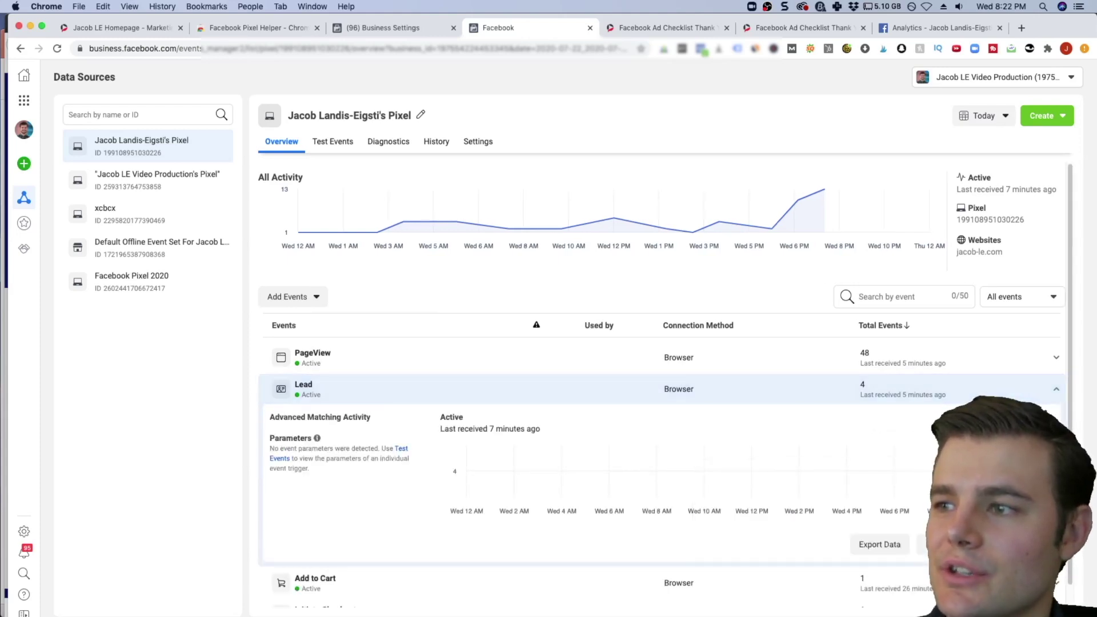
{"action": "left_click", "coordinate": [943, 544]}
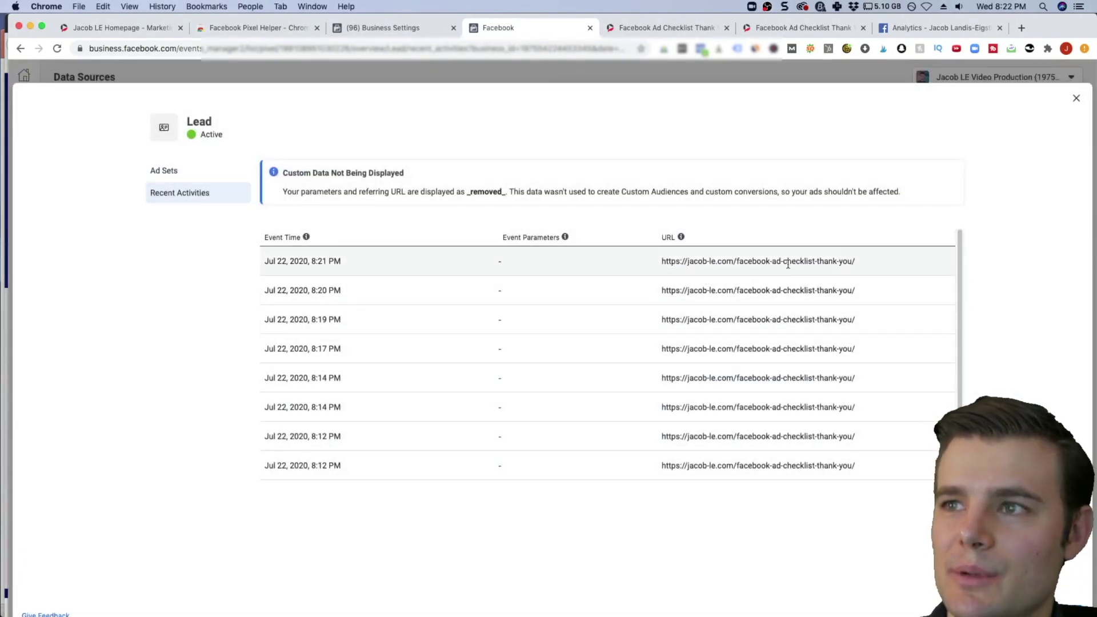
{"action": "scroll", "coordinate": [722, 377], "scroll_direction": "down", "scroll_amount": 1}
{"action": "scroll", "coordinate": [723, 377], "scroll_direction": "up", "scroll_amount": 1}
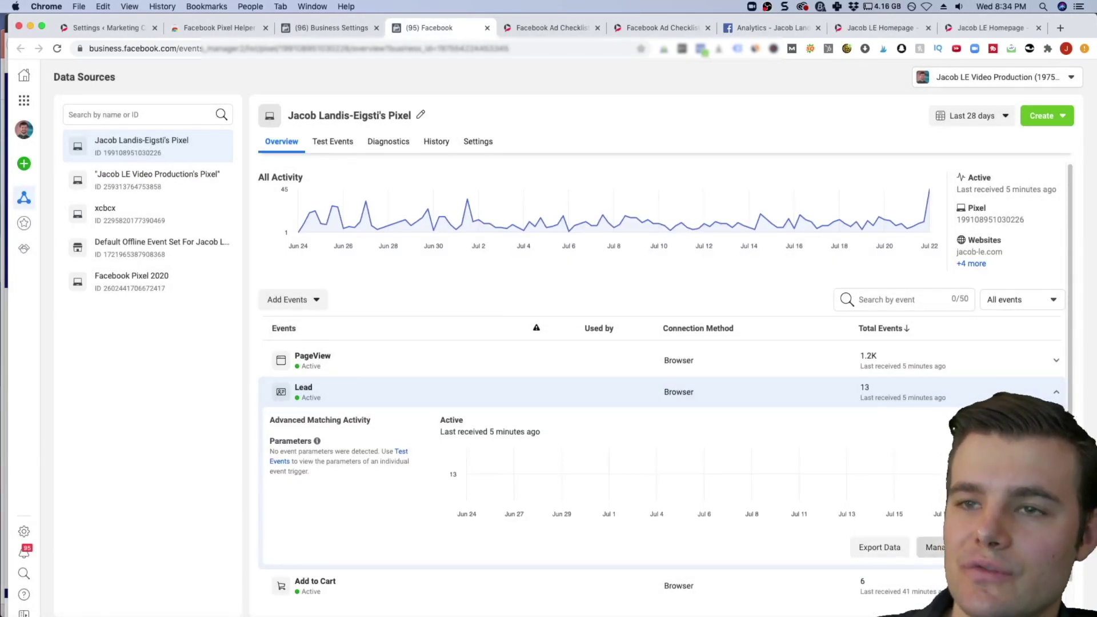
Review the Lead event's three triggers in the Manage Event dialog, then close it
{"action": "left_click", "coordinate": [937, 547]}
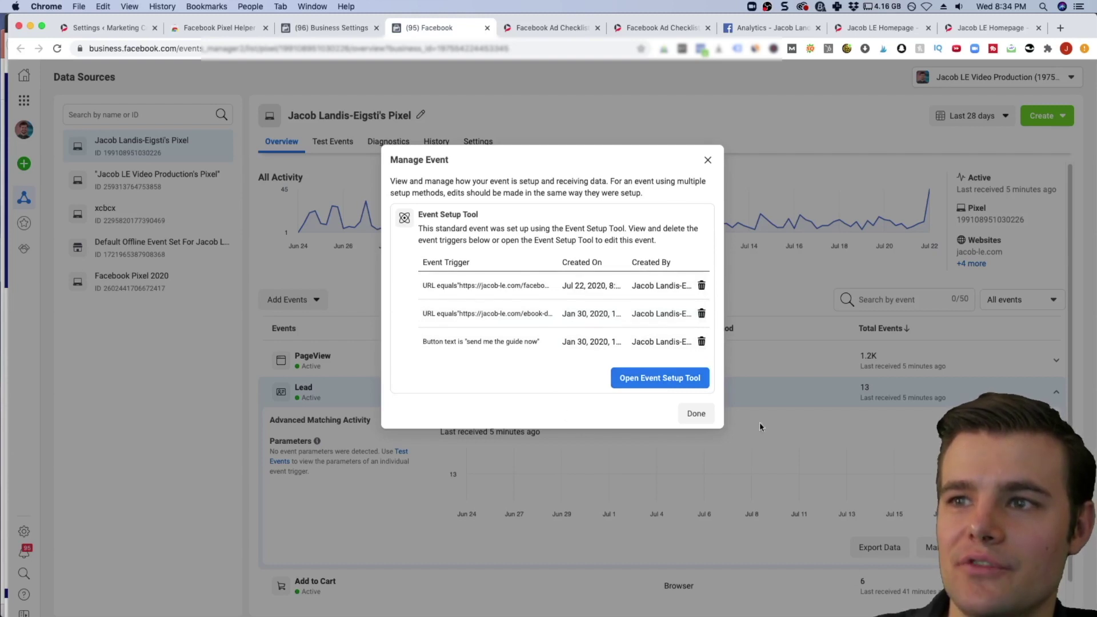
{"action": "left_click", "coordinate": [695, 411]}
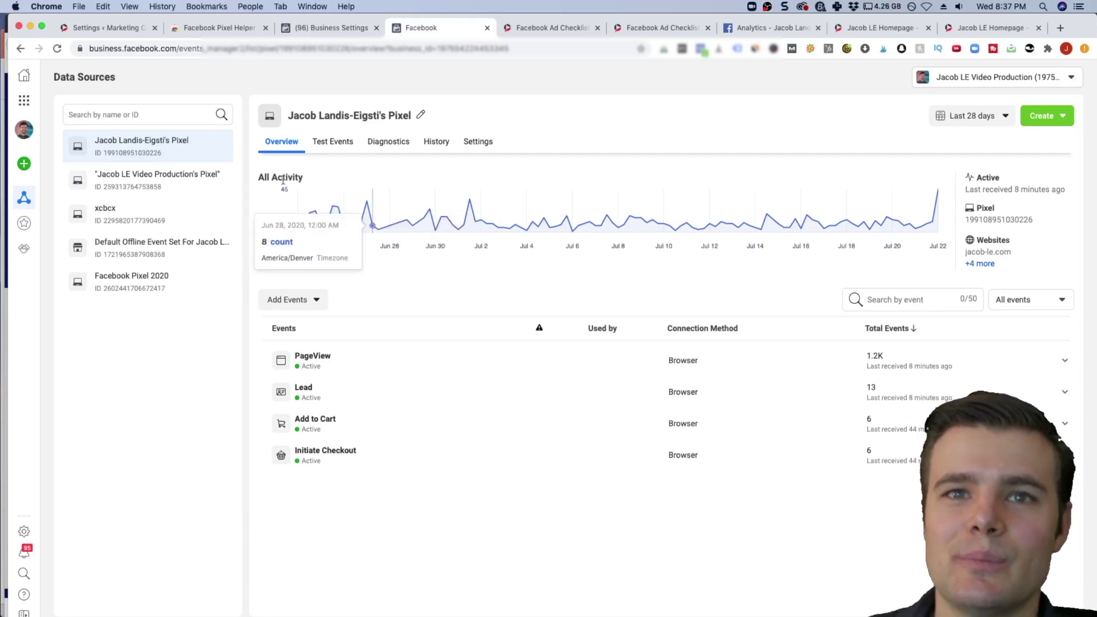
{"action": "mouse_move", "coordinate": [19, 230]}
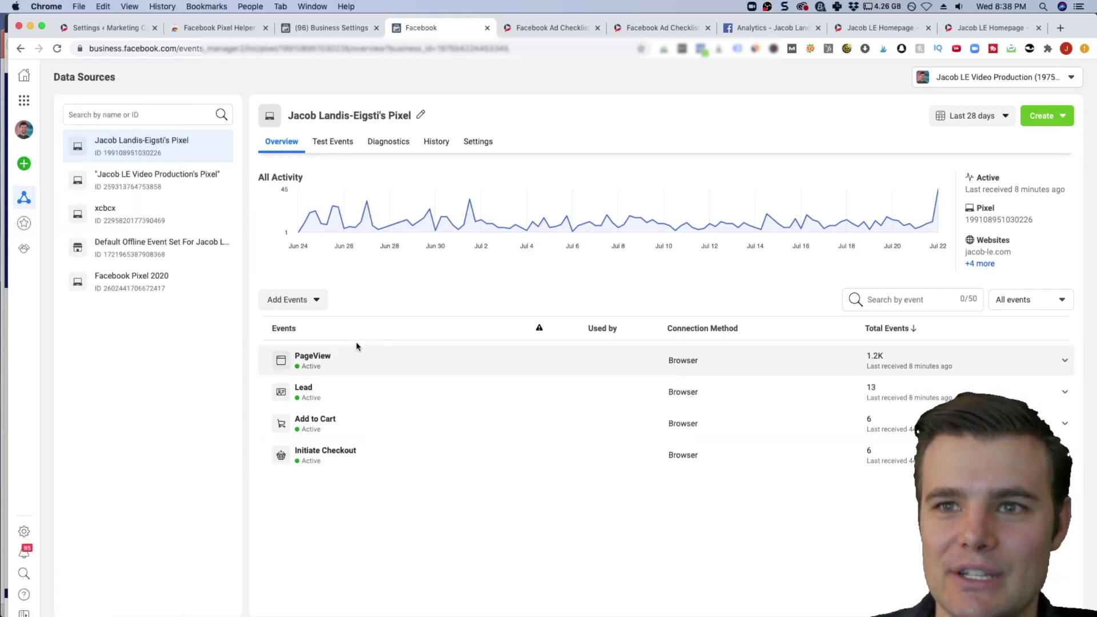
Draft custom conversion 'High Ticket' with rule URL contains jacob-le.com/facebook-ad-checklist-thank-you
{"action": "left_click", "coordinate": [30, 231]}
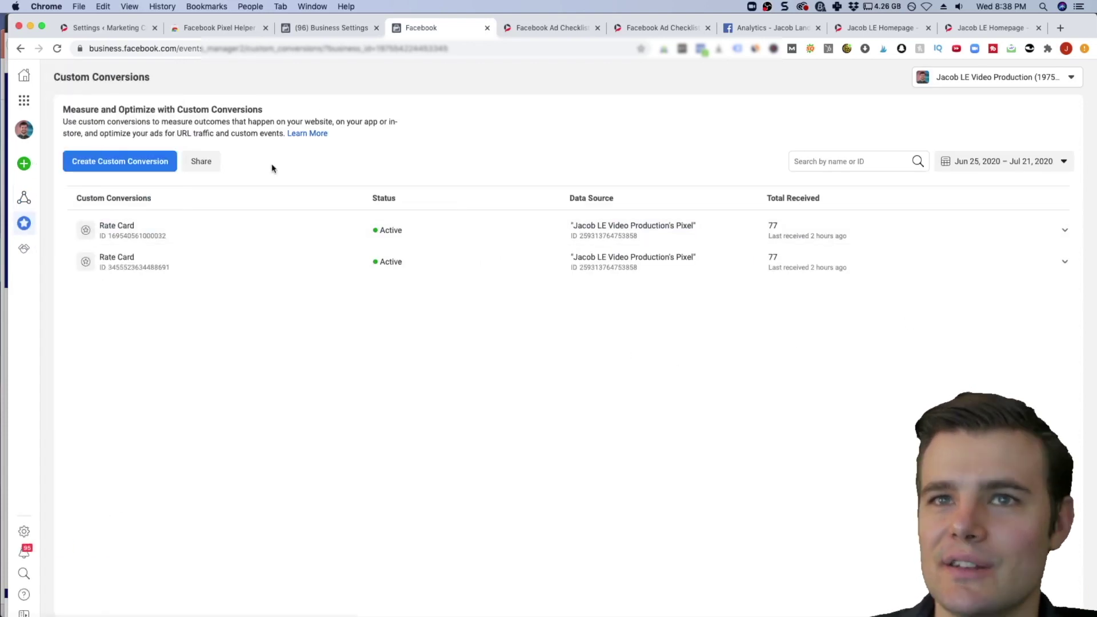
{"action": "left_click", "coordinate": [166, 168]}
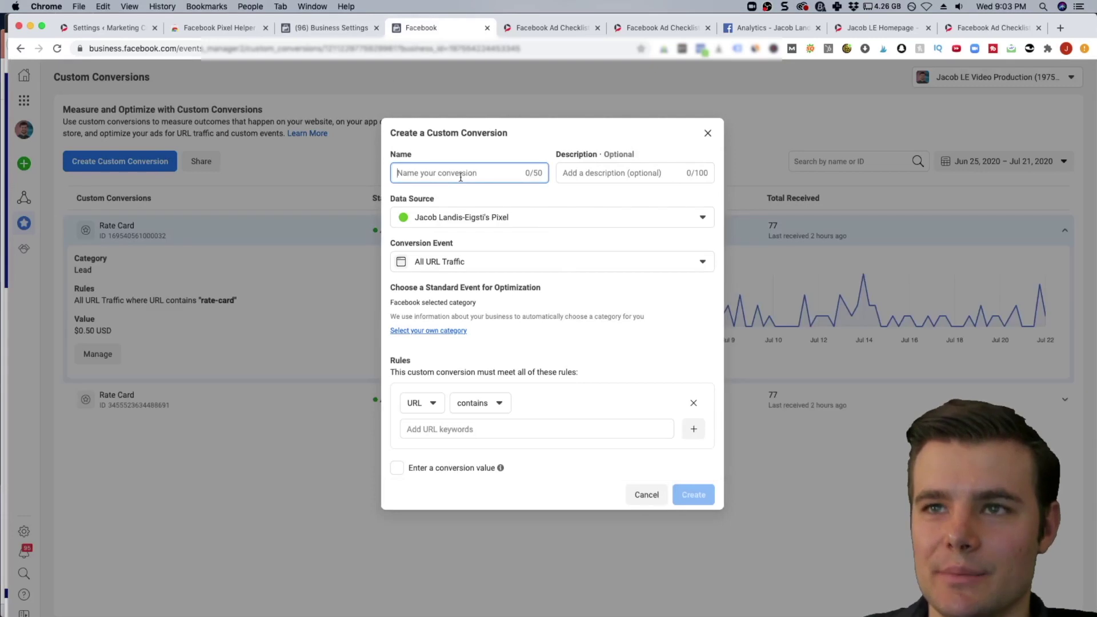
{"action": "type", "text": "High Ticket"}
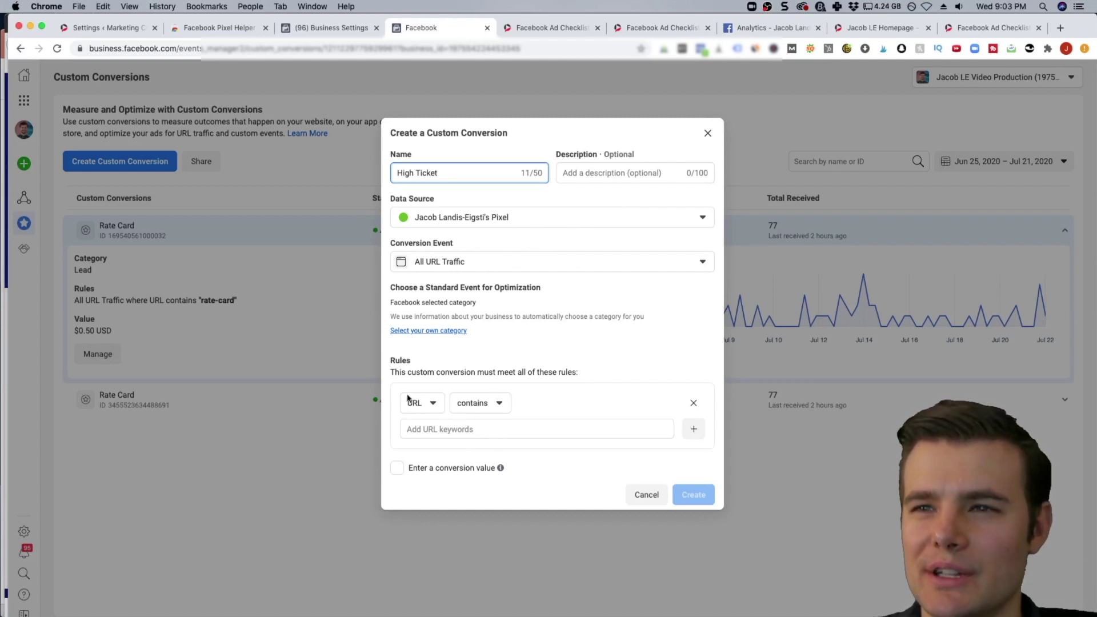
{"action": "left_click", "coordinate": [460, 433]}
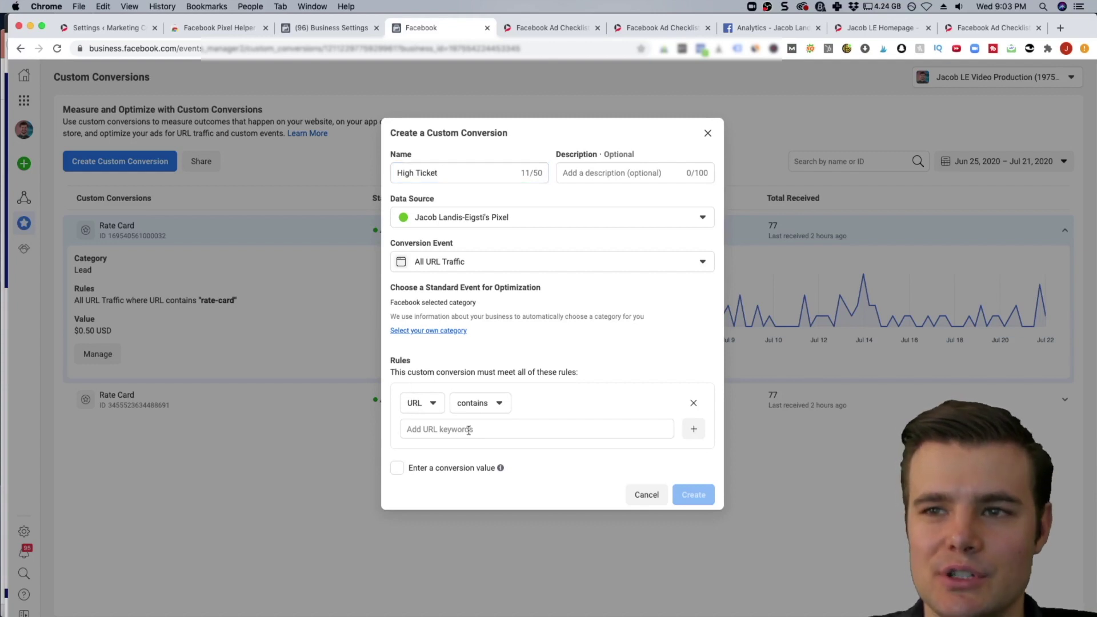
{"action": "left_click", "coordinate": [468, 429]}
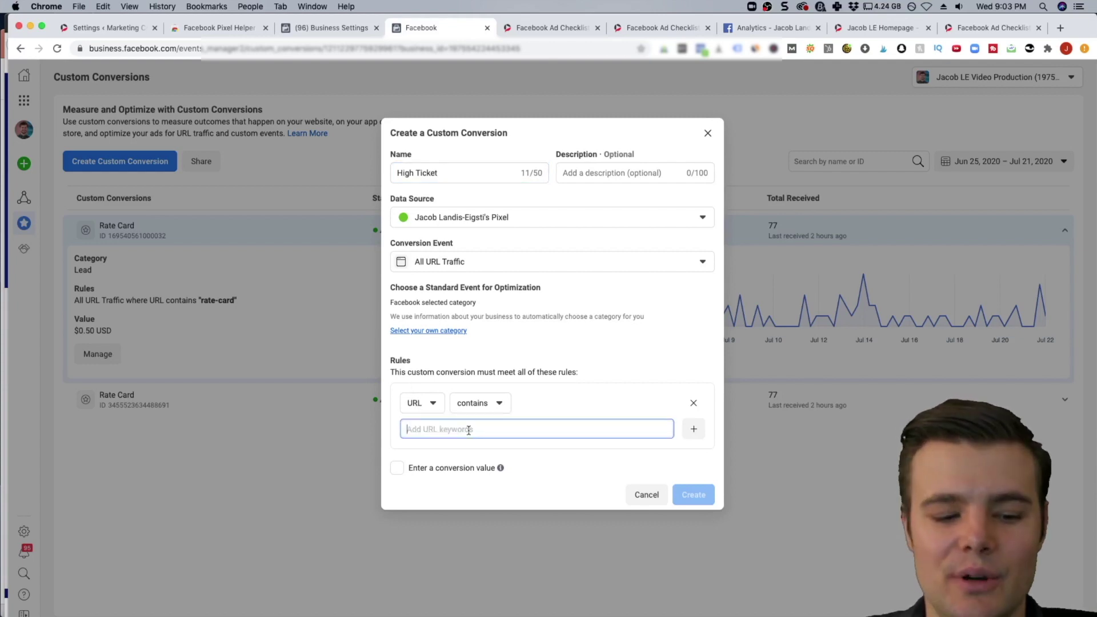
{"action": "type", "text": "jacob-le.com/facebook-ad-checklist-thank-you"}
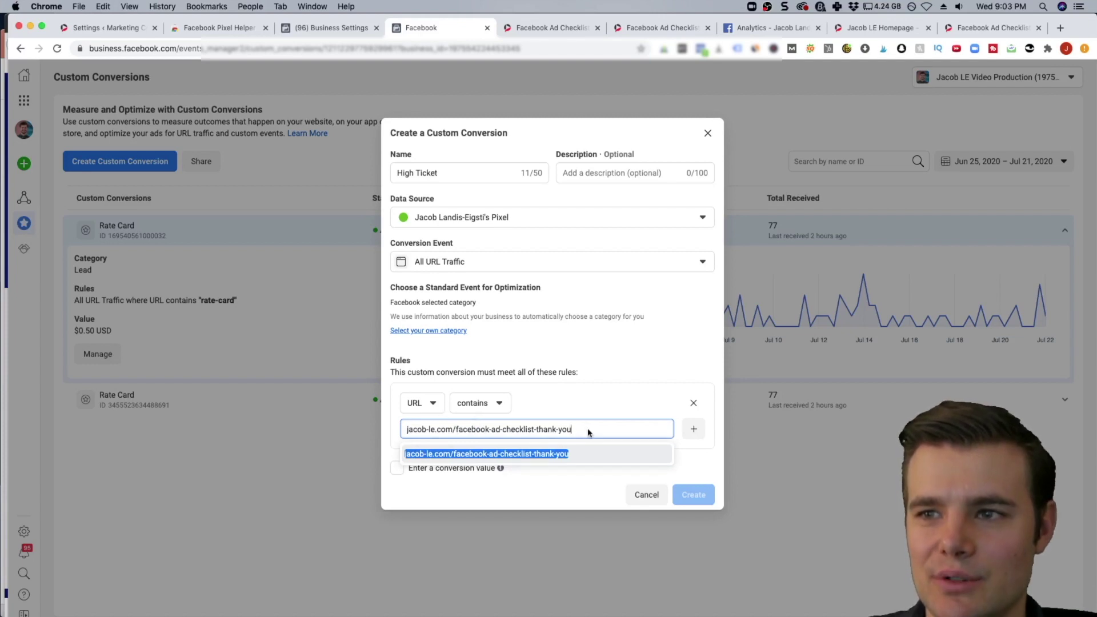
{"action": "key", "text": "Return"}
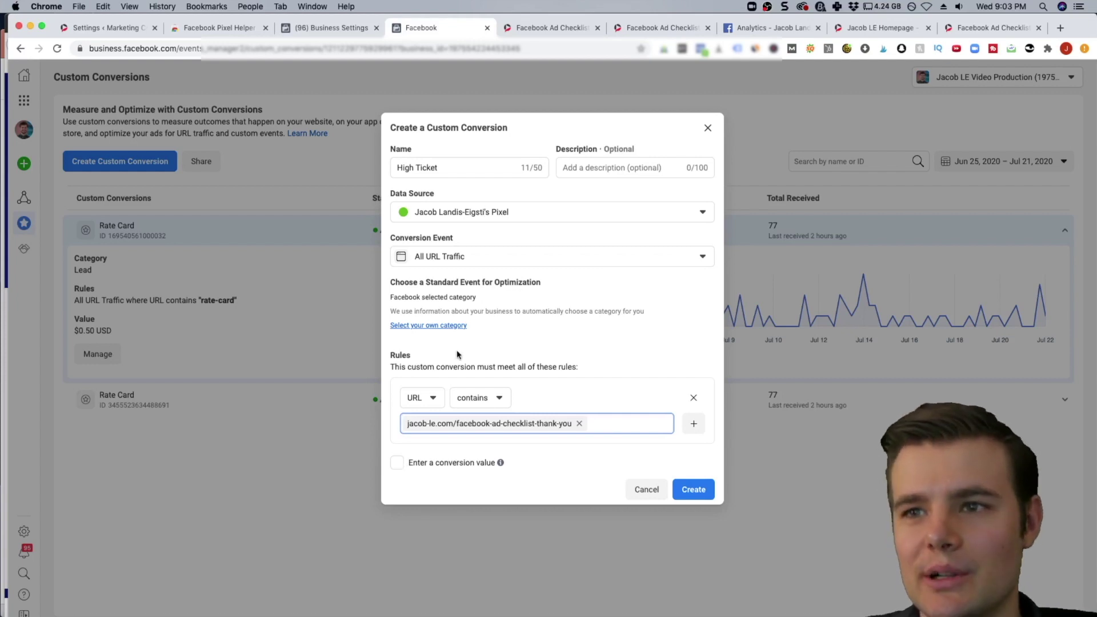
Save the High Ticket custom conversion, dismiss the success message, and bring up its sharing settings
{"action": "left_click", "coordinate": [693, 499]}
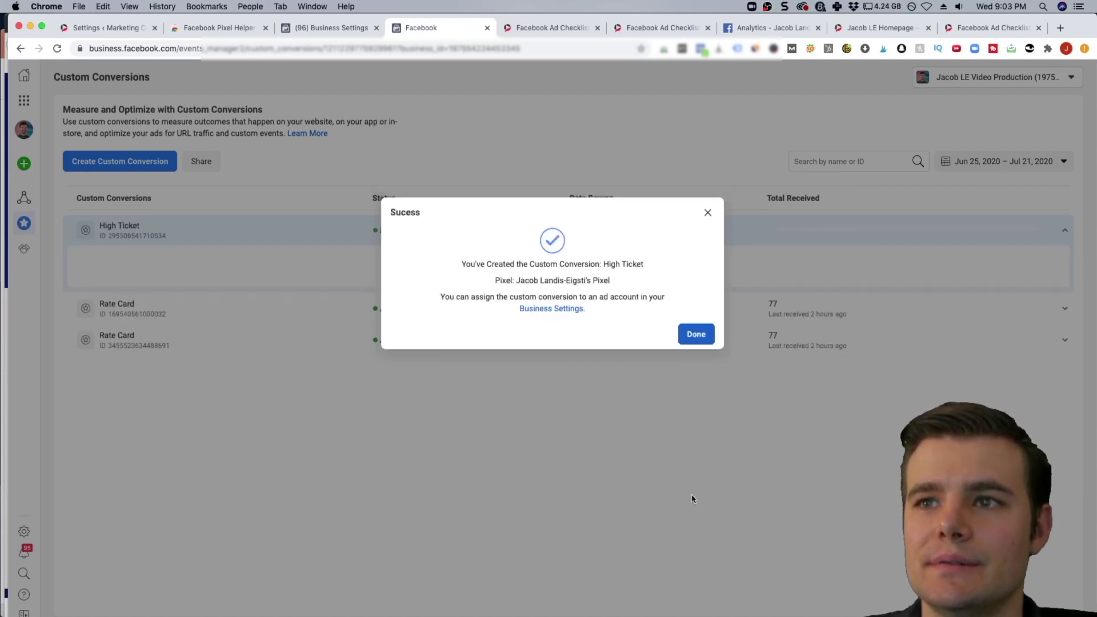
{"action": "left_click", "coordinate": [695, 335]}
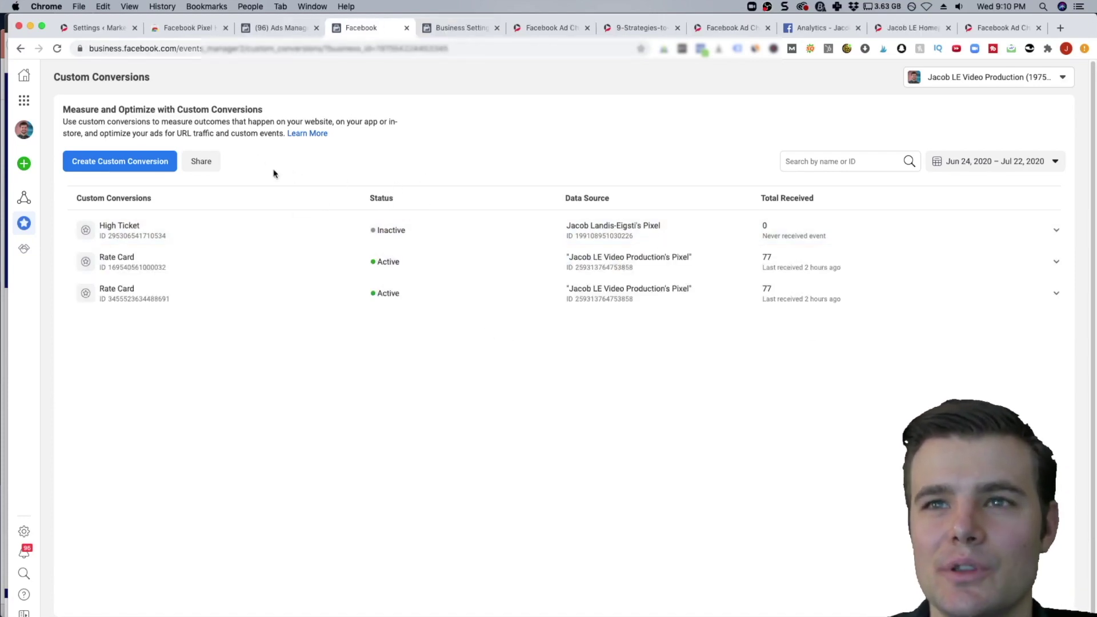
{"action": "left_click", "coordinate": [191, 165]}
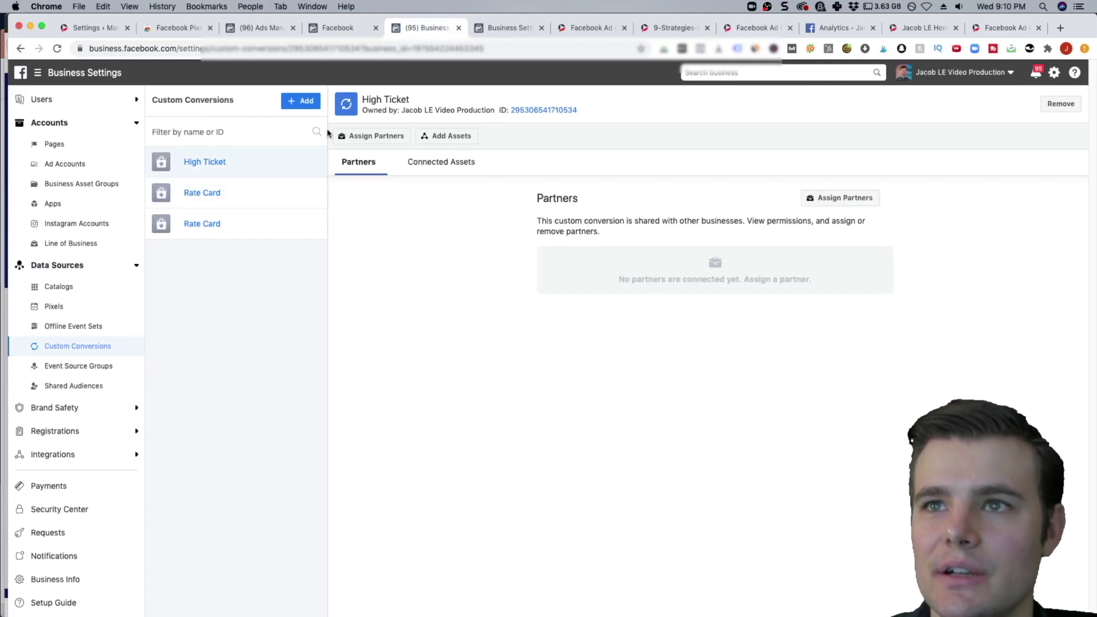
Add the ad account as a connected asset of the High Ticket custom conversion
{"action": "left_click", "coordinate": [457, 162]}
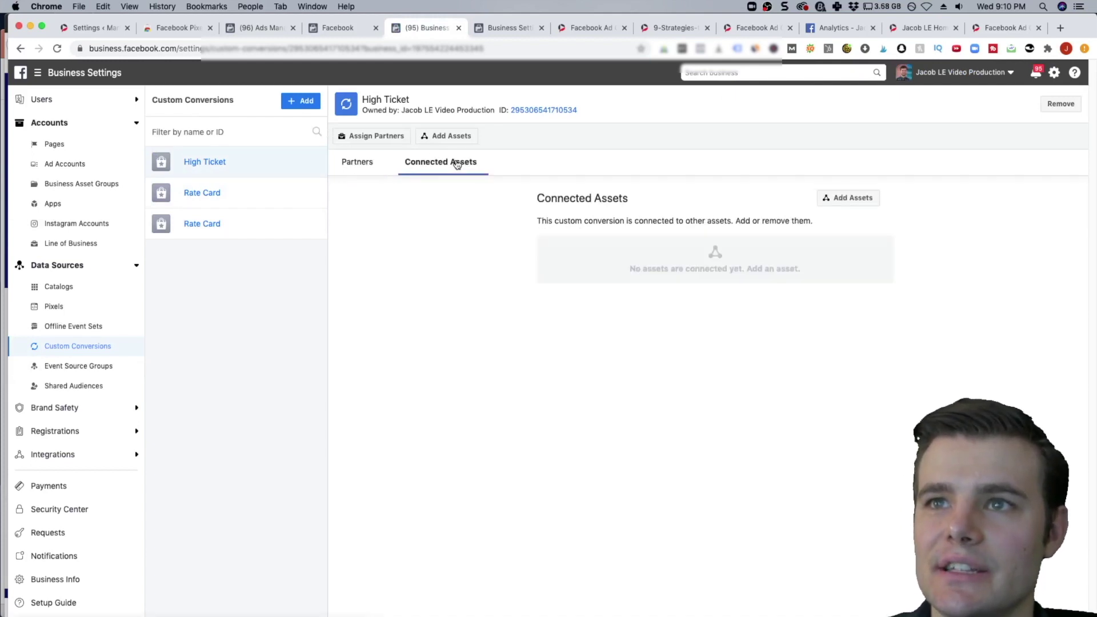
{"action": "left_click", "coordinate": [851, 198]}
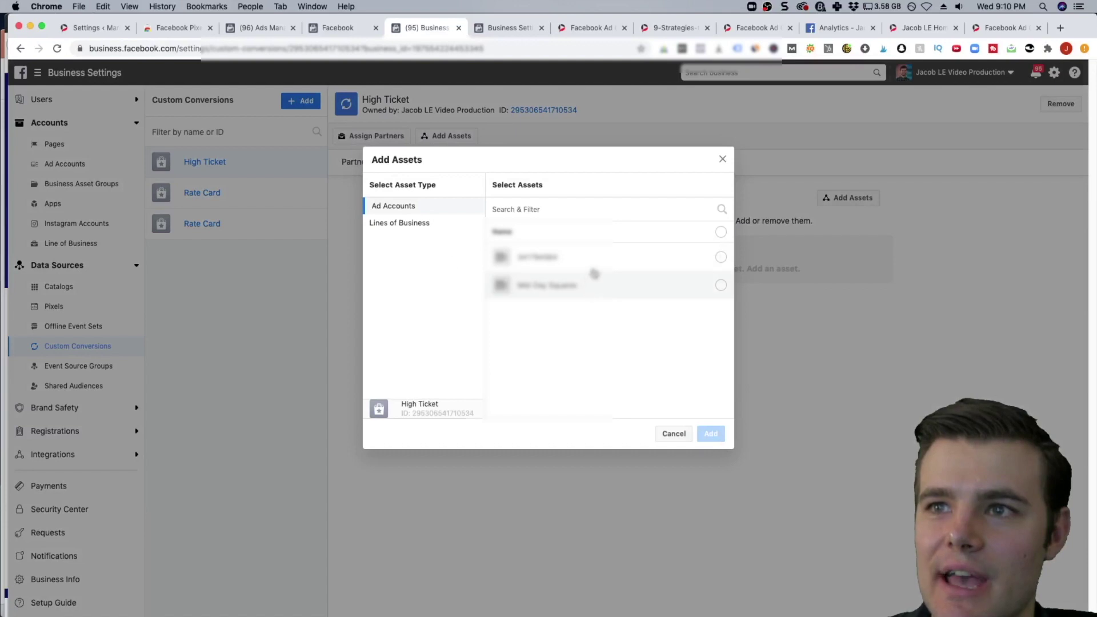
{"action": "left_click", "coordinate": [595, 264]}
{"action": "left_click", "coordinate": [710, 434]}
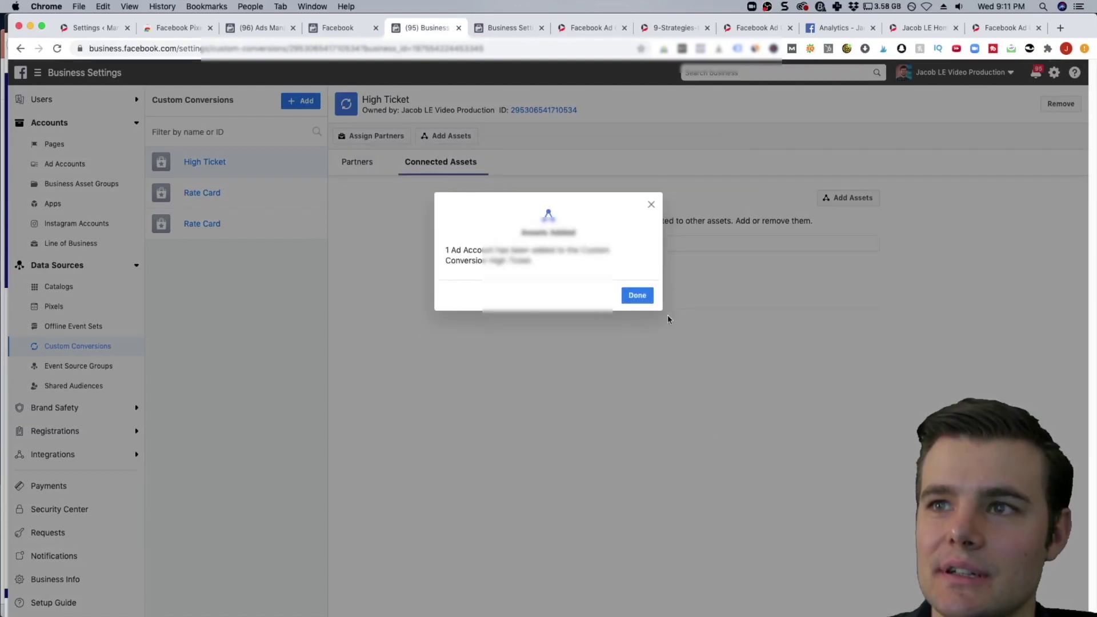
{"action": "left_click", "coordinate": [637, 296]}
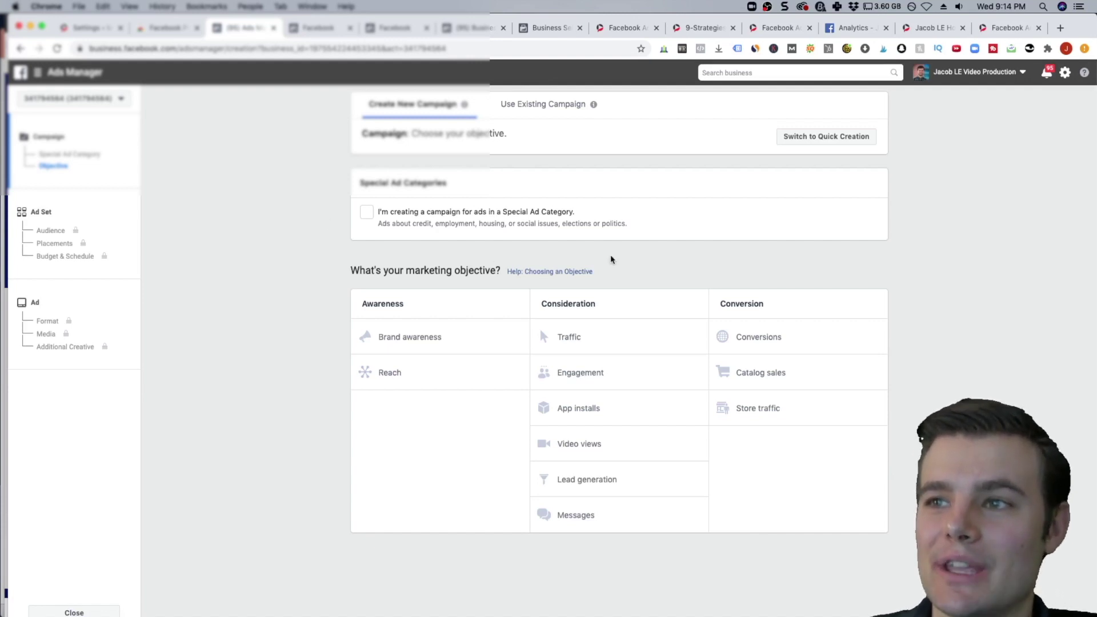
Pick Conversions as the campaign objective and continue to the ad set page
{"action": "left_click", "coordinate": [796, 337]}
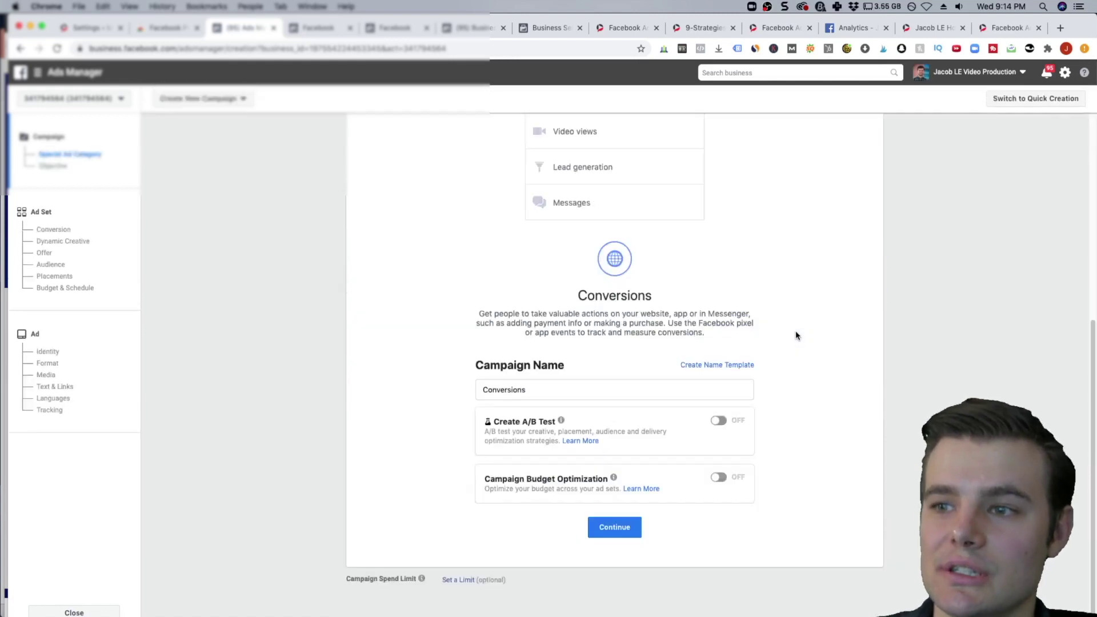
{"action": "left_click", "coordinate": [622, 529]}
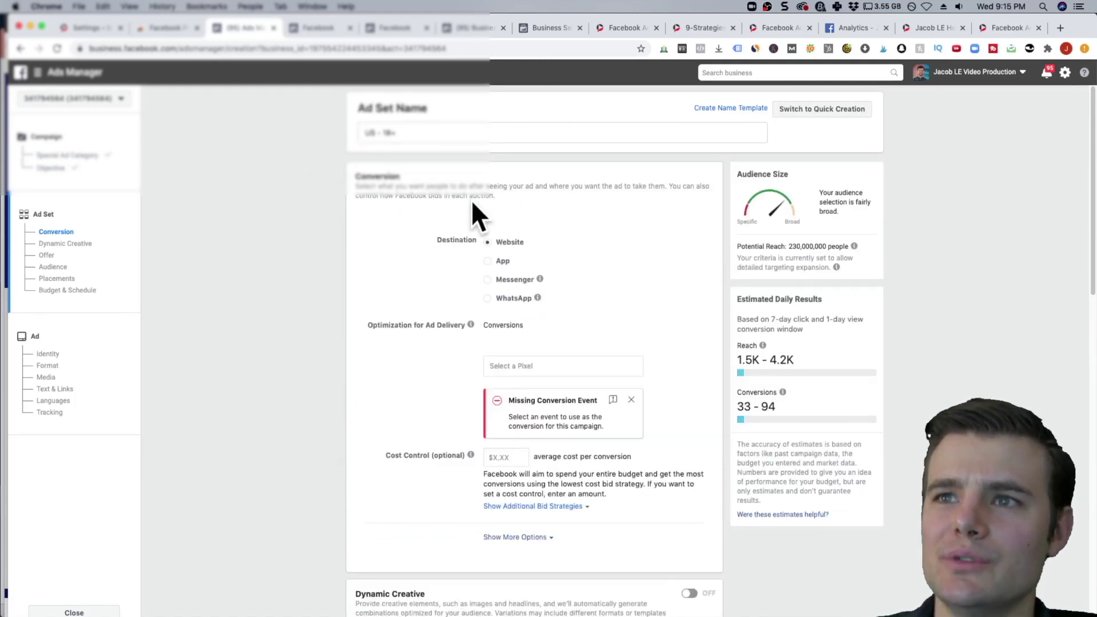
Choose the site pixel, briefly select High Ticket, then switch the conversion event to Lead
{"action": "left_click", "coordinate": [519, 364]}
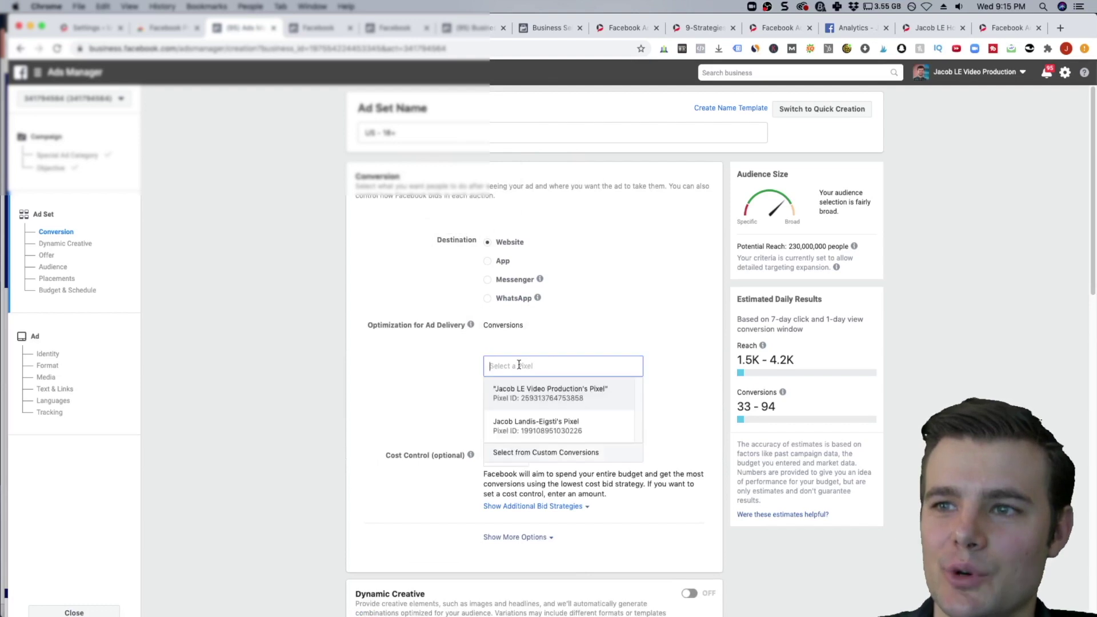
{"action": "left_click", "coordinate": [519, 424]}
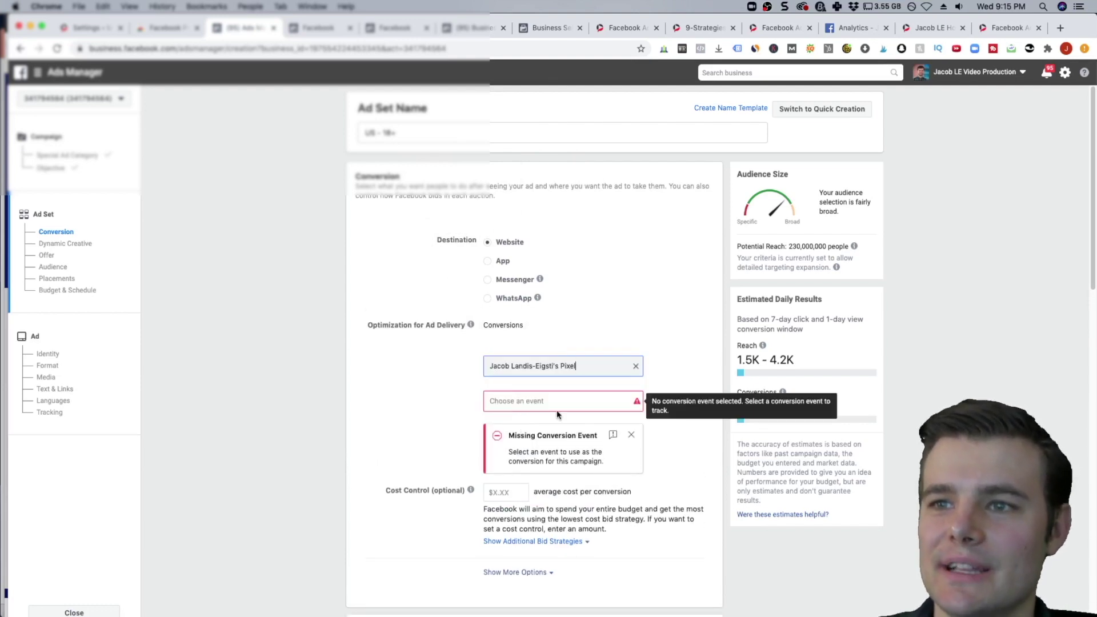
{"action": "left_click", "coordinate": [565, 403]}
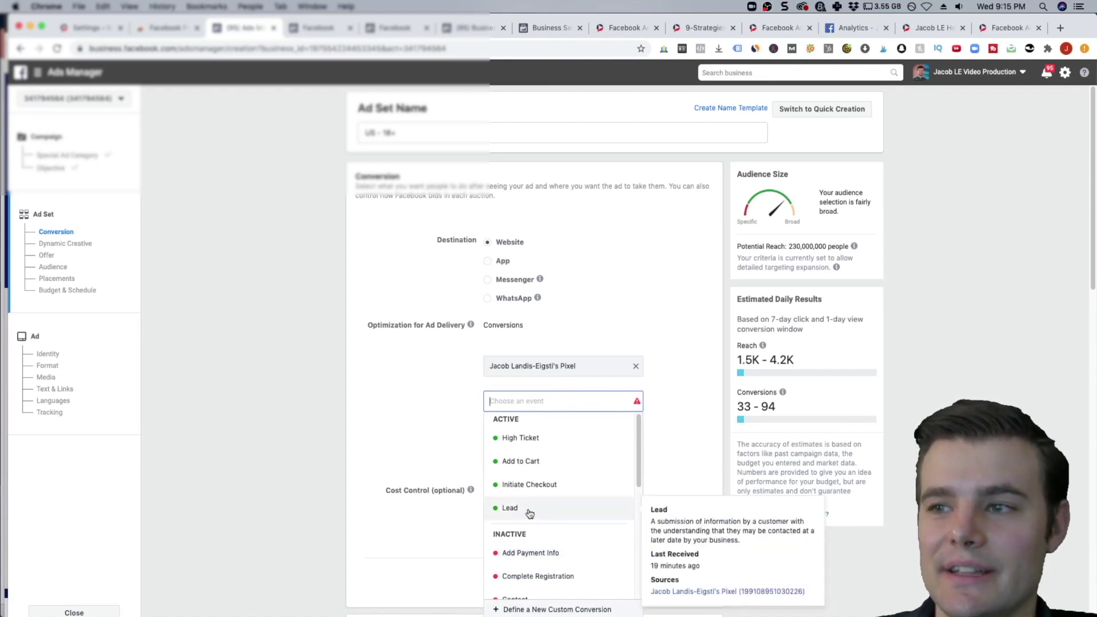
{"action": "left_click", "coordinate": [533, 438]}
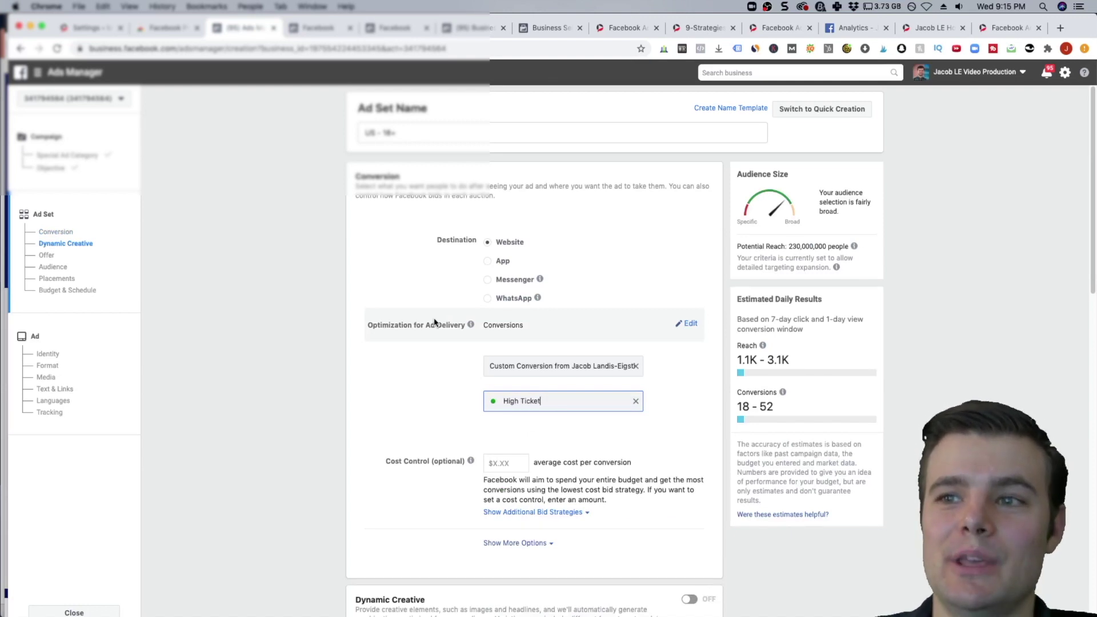
{"action": "left_click", "coordinate": [636, 406]}
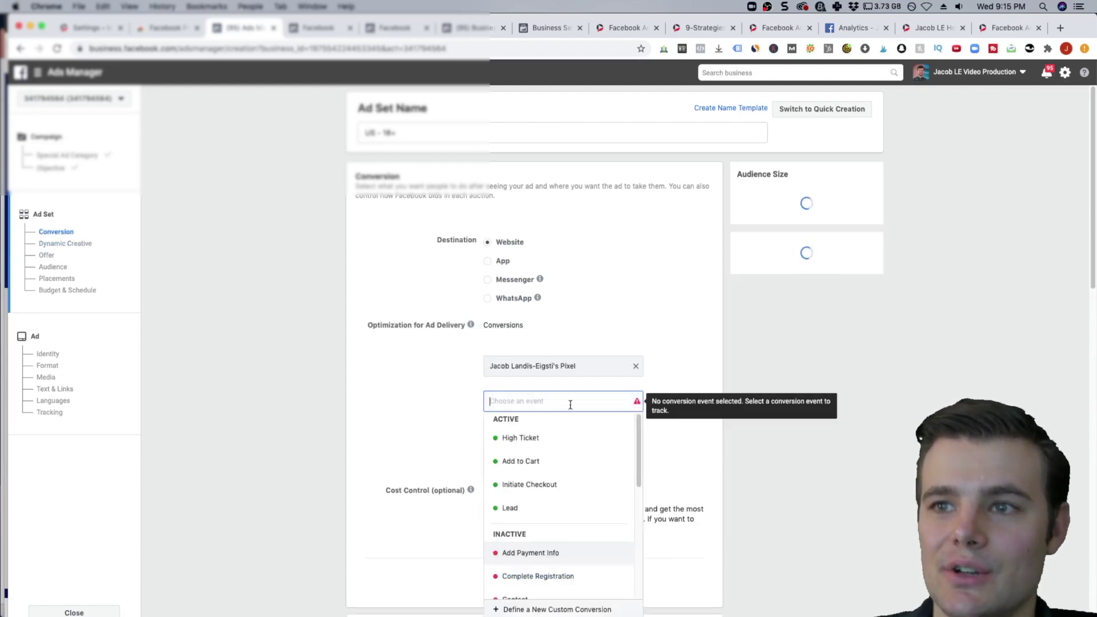
{"action": "left_click", "coordinate": [537, 506]}
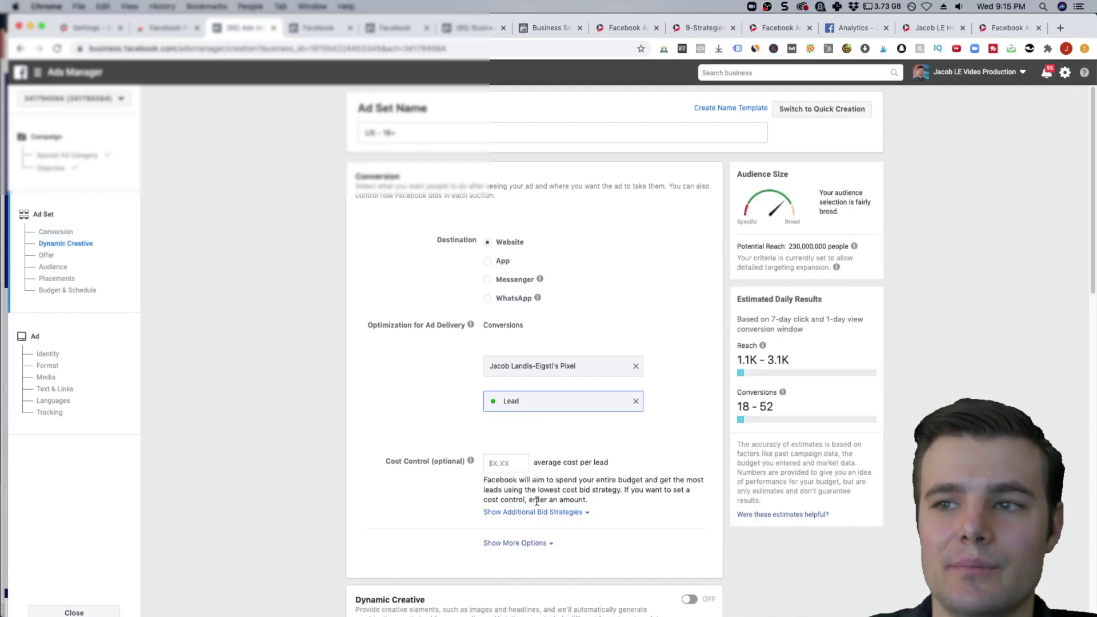